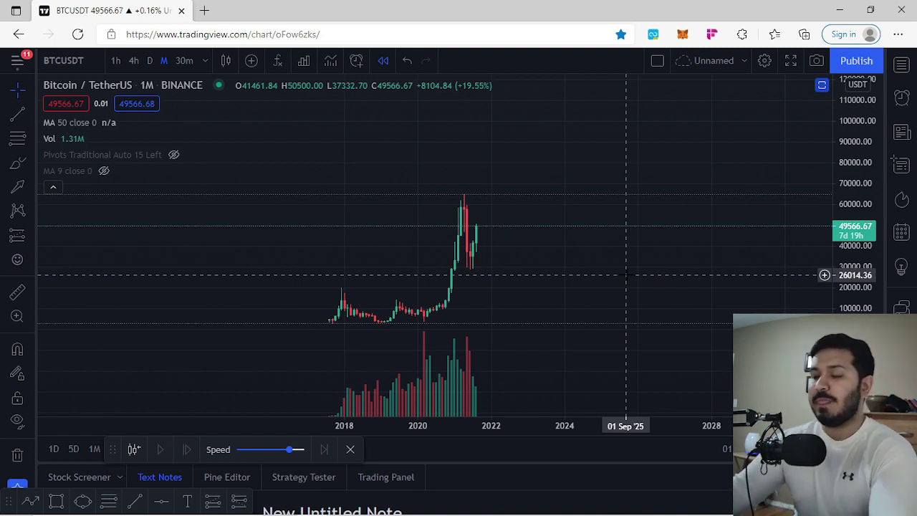
- Draw a Fibonacci retracement on the monthly chart from the 64710.39 high at 01 Sep '20 to 28594.10 at 01 May '23
scroll(627, 275, "up", 2)
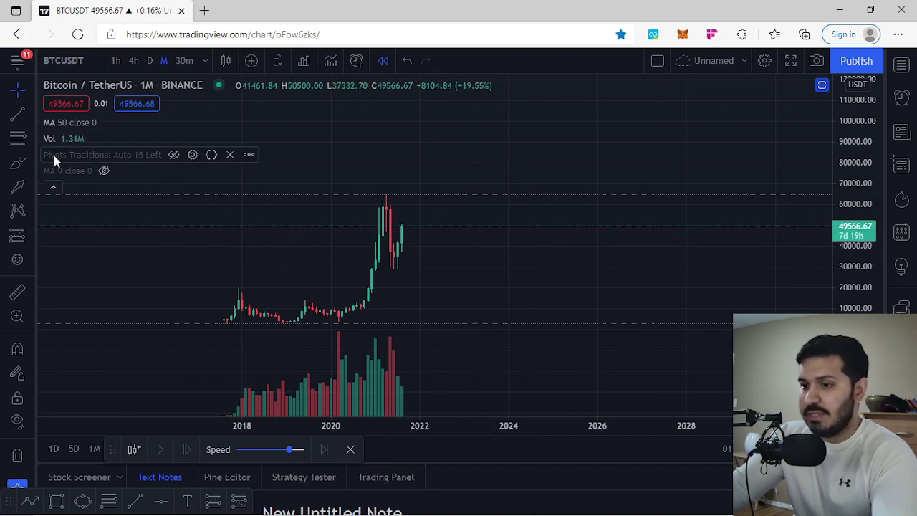
left_click(361, 194)
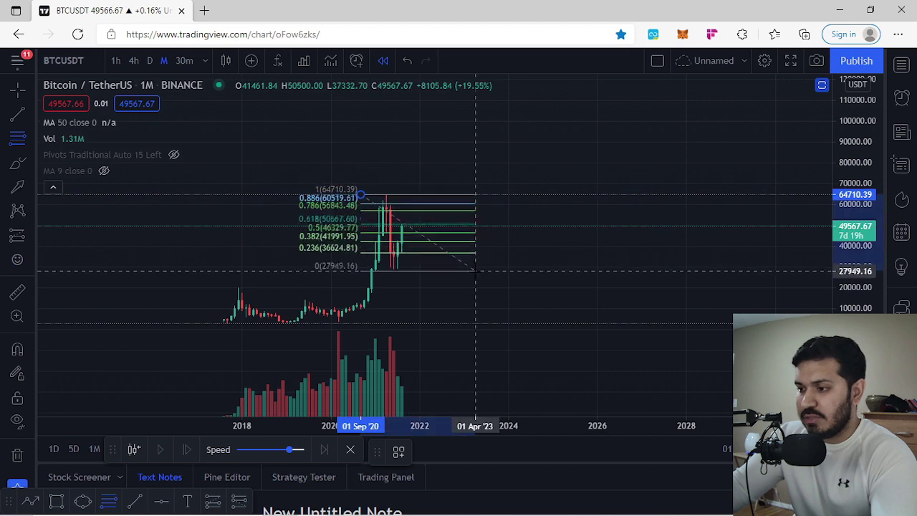
left_click(479, 269)
left_click_drag(540, 282, 562, 289)
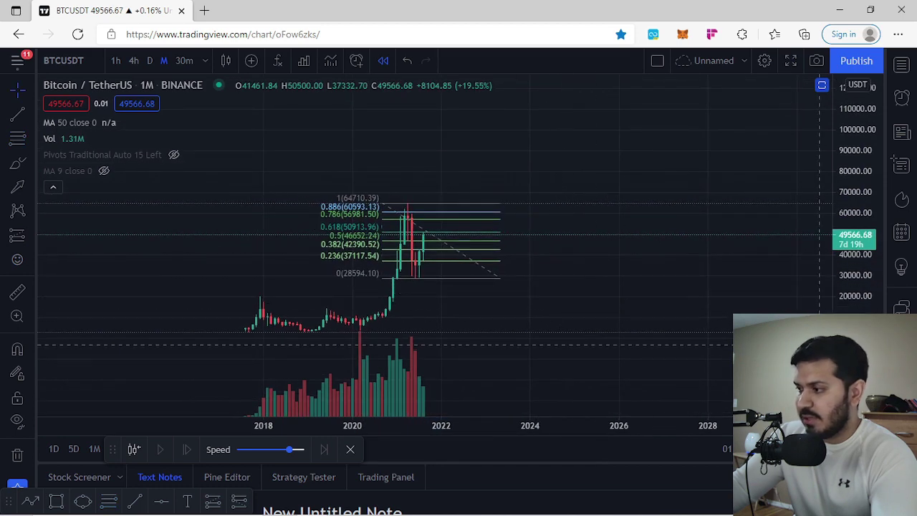
left_click_drag(850, 339, 850, 161)
scroll(502, 276, "up", 2)
left_click_drag(493, 271, 547, 251)
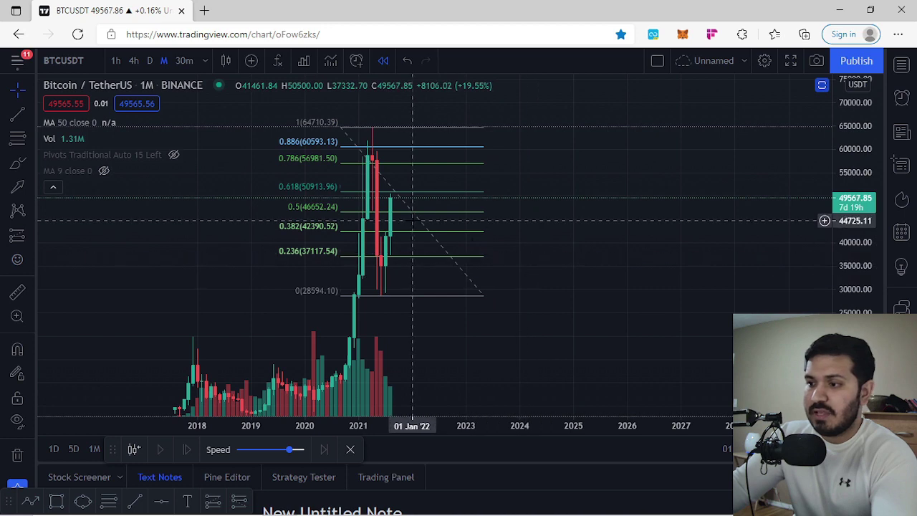
- Draw a rectangle covering the zone between the 0.5 and 0.618 retracement levels, extending to 01 Apr '24
left_click(33, 165)
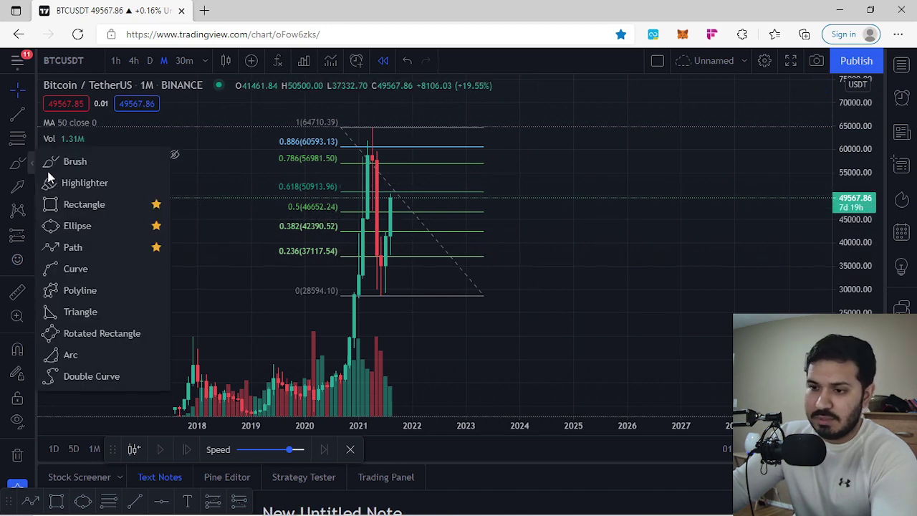
left_click(94, 202)
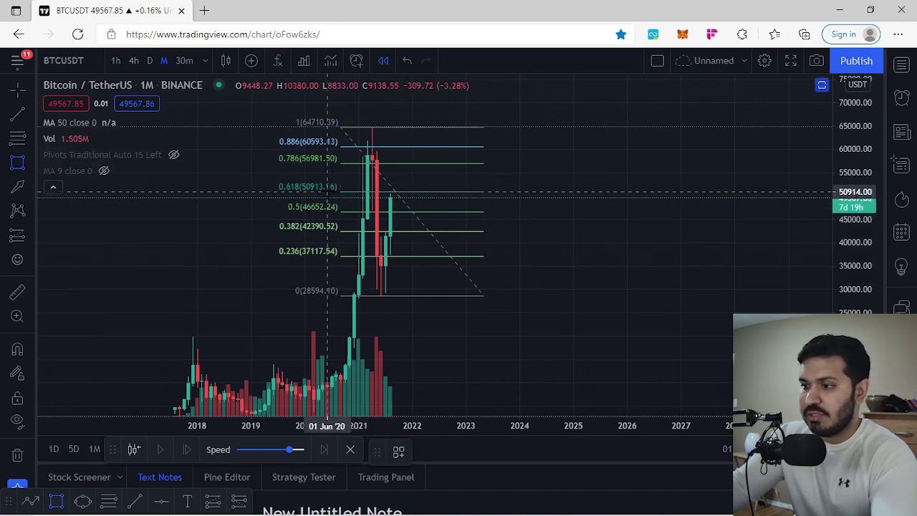
left_click_drag(328, 192, 537, 212)
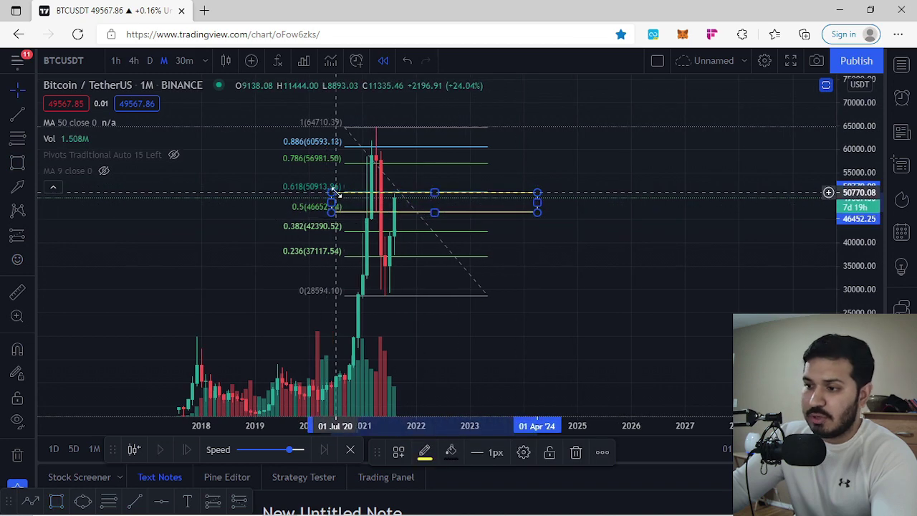
left_click(614, 212)
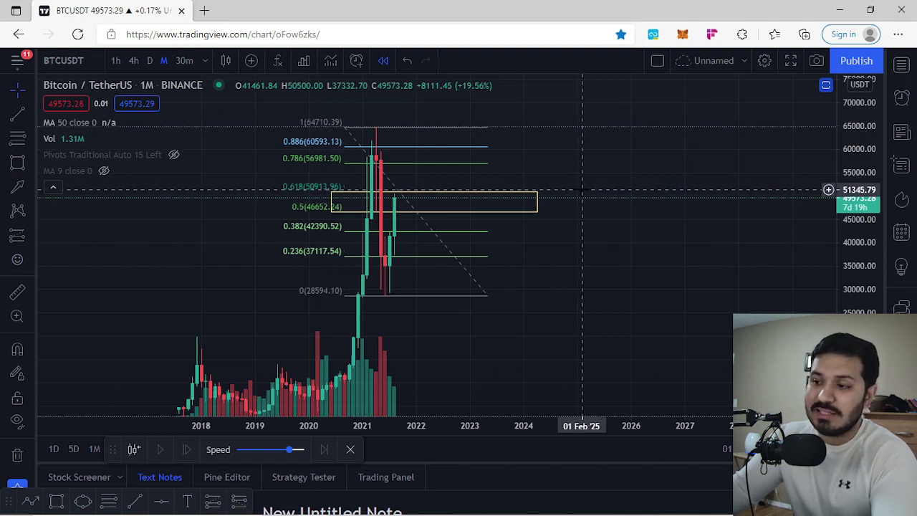
- Sketch a down-up-down arrow path touching the 0.618 level at 01 Oct '21, and delete it again
left_click(31, 164)
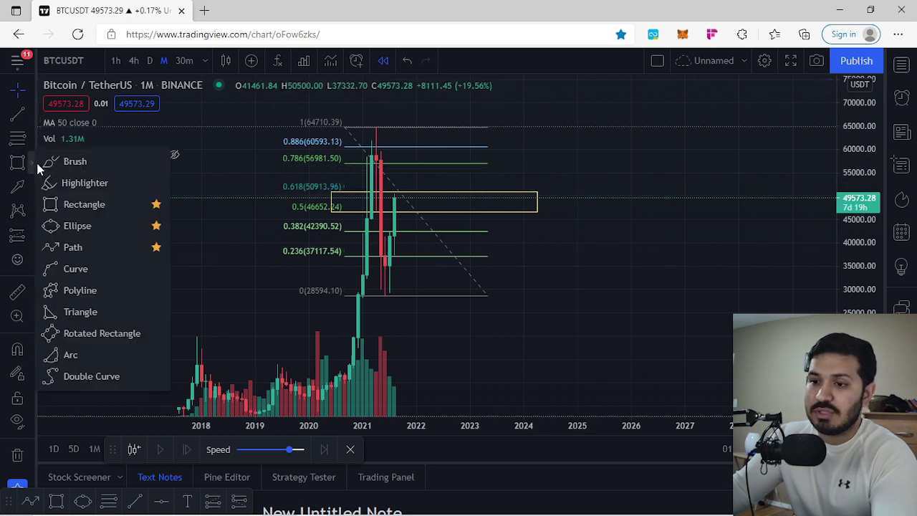
left_click(75, 247)
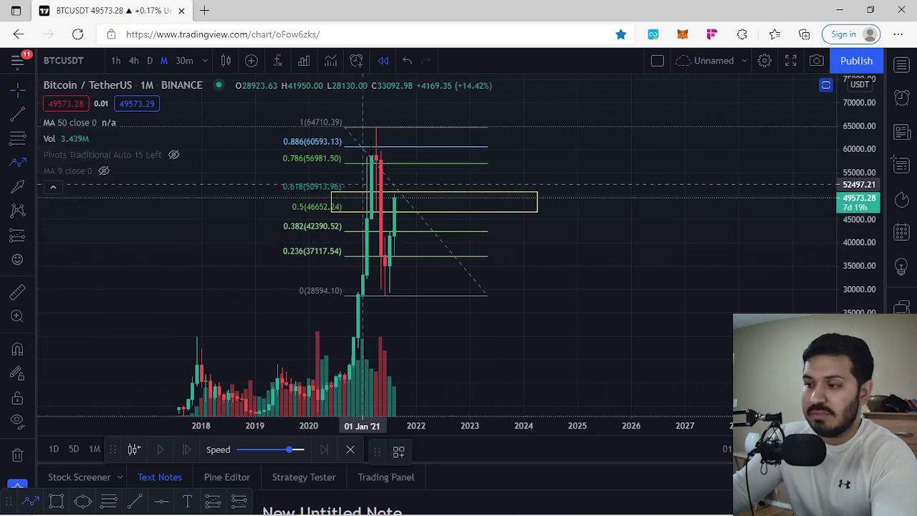
left_click(359, 131)
left_click(385, 291)
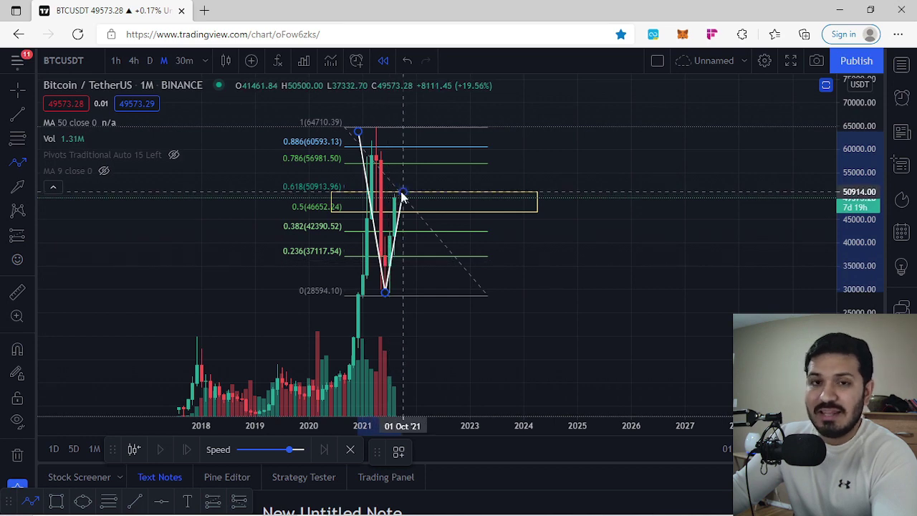
left_click(403, 193)
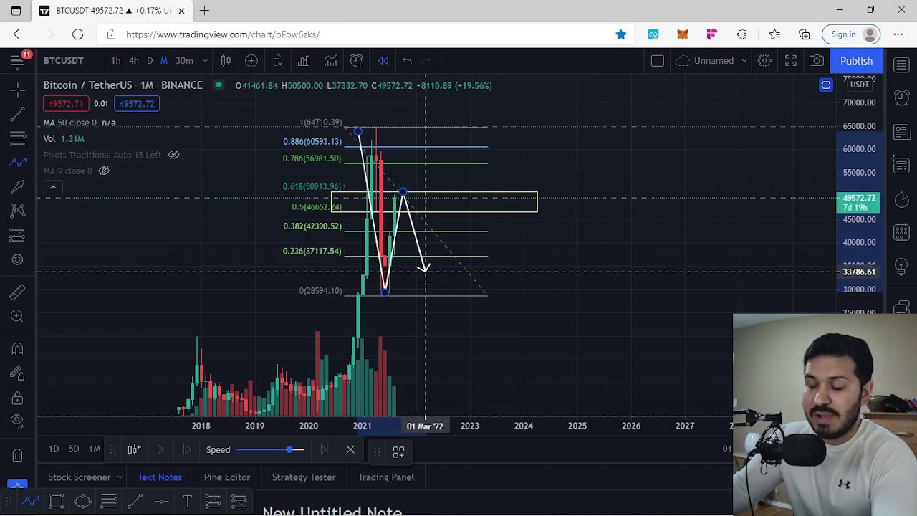
double_click(443, 328)
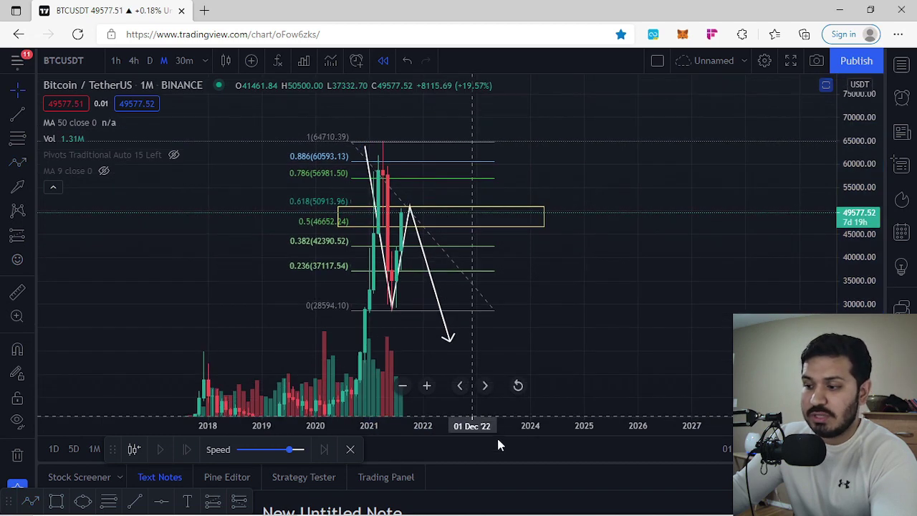
left_click(434, 302)
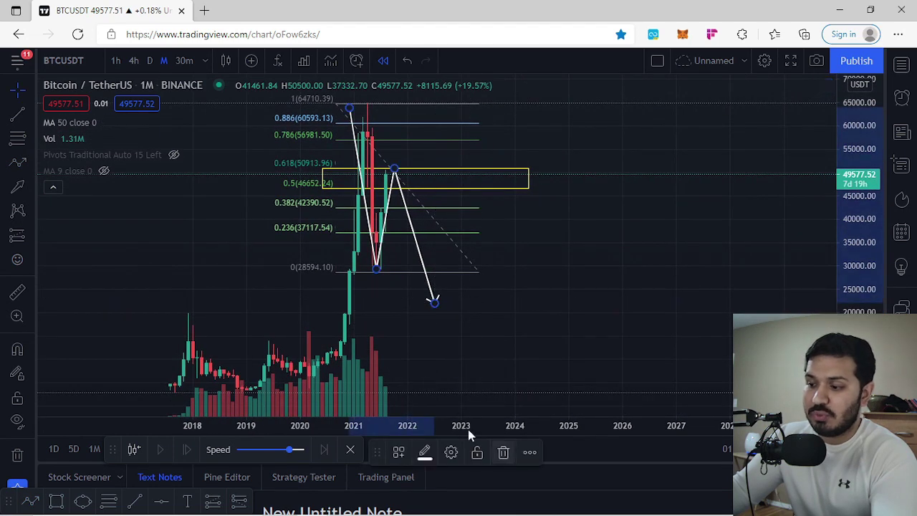
key("Delete")
- Delete the Fibonacci retracement while leaving the yellow rectangle on the chart
left_click(378, 172)
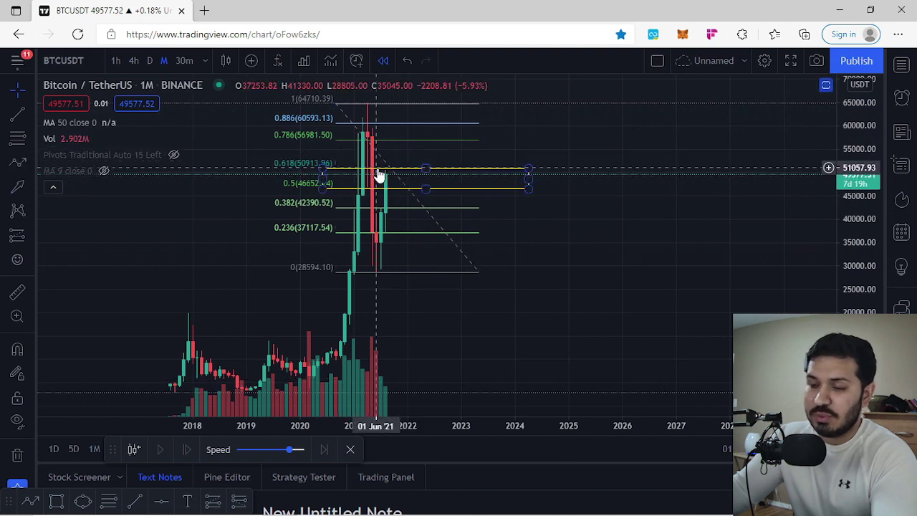
left_click(447, 235)
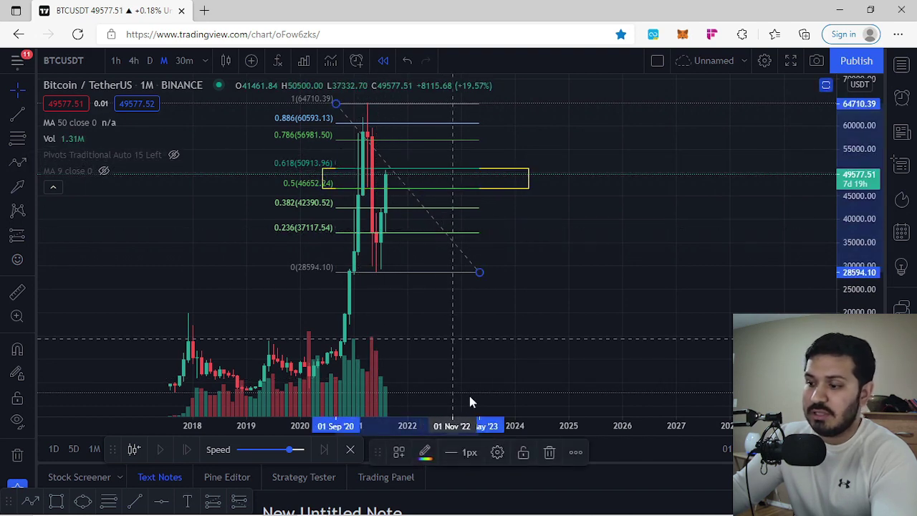
left_click(548, 453)
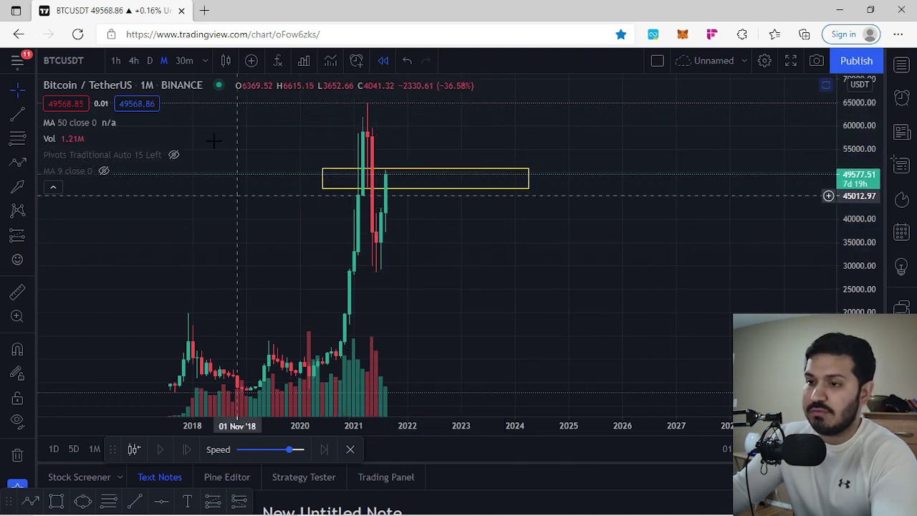
- Switch to the daily timeframe and draw a trend line under the lows from 28692.20 at 19 Jul '21 to about 52490 at 06 Sep '21
left_click(150, 61)
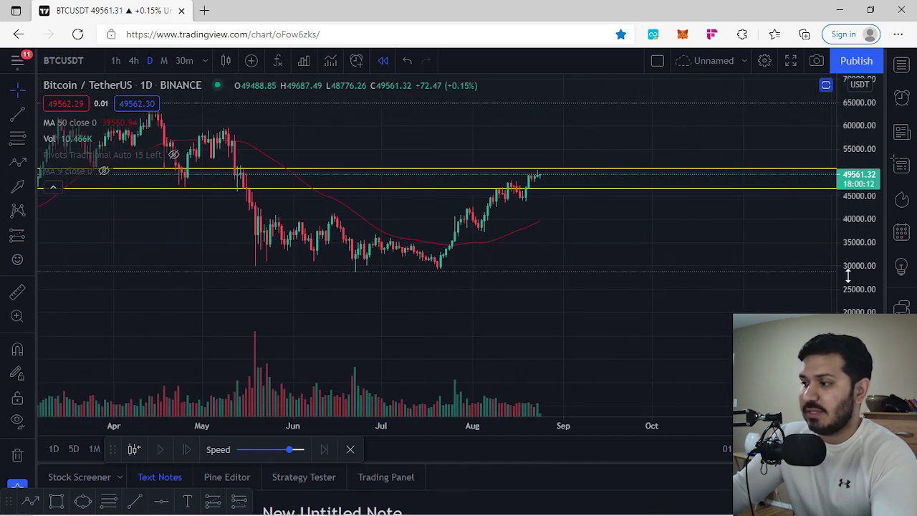
left_click_drag(848, 276, 853, 197)
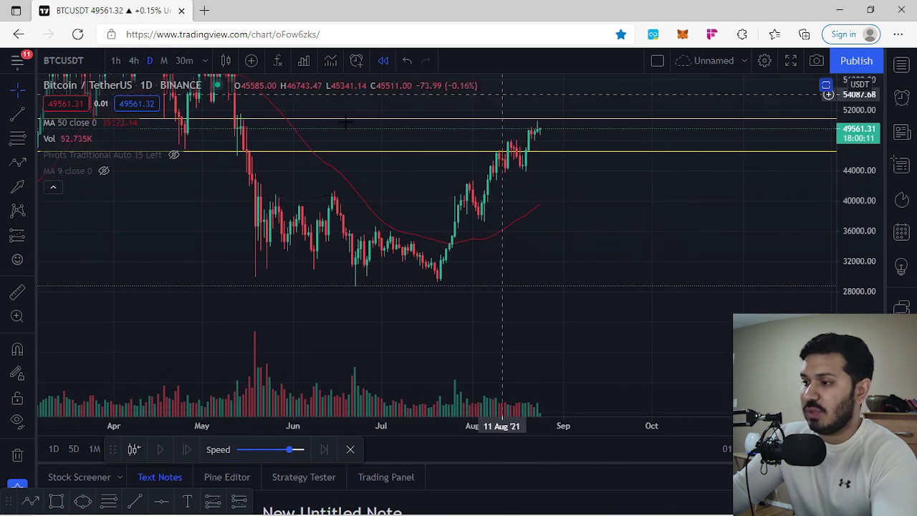
left_click(17, 114)
left_click(435, 285)
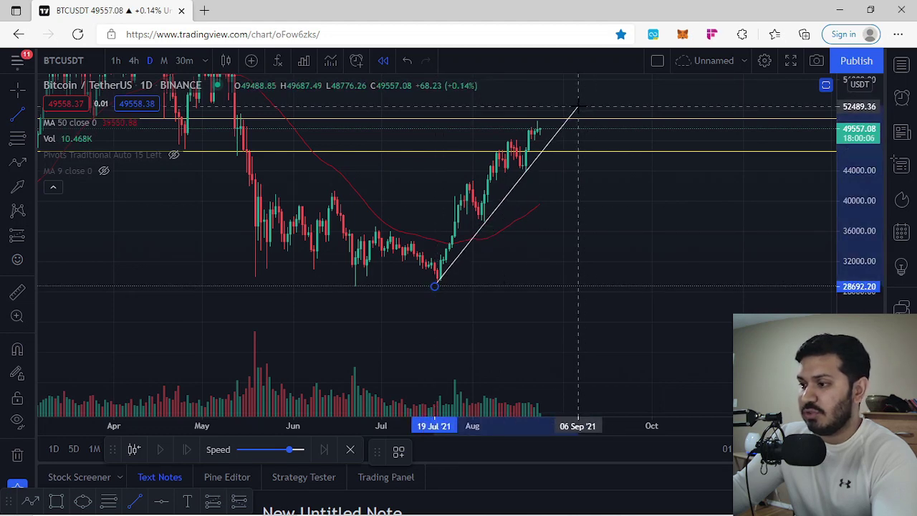
left_click(578, 106)
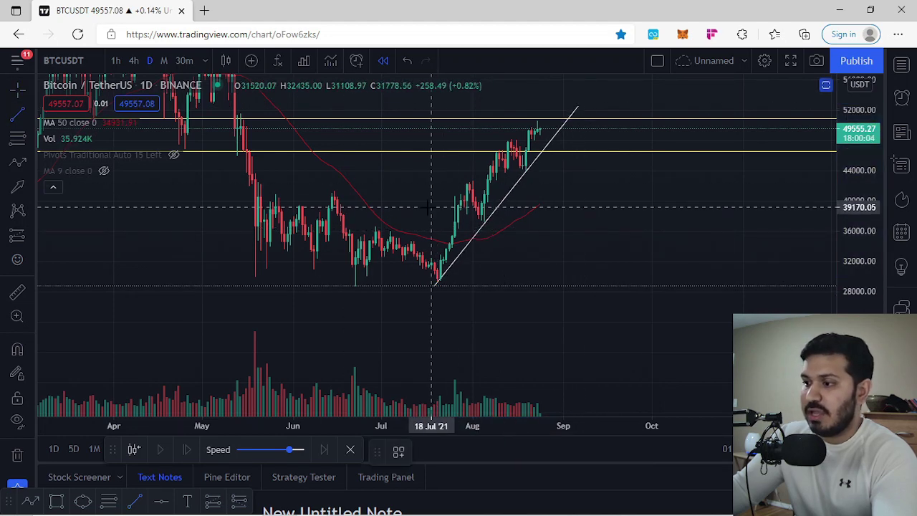
- Draw an upper trend line along the highs, from about 36000 in mid-July to about 53820 at 25 Aug '21
left_click(434, 232)
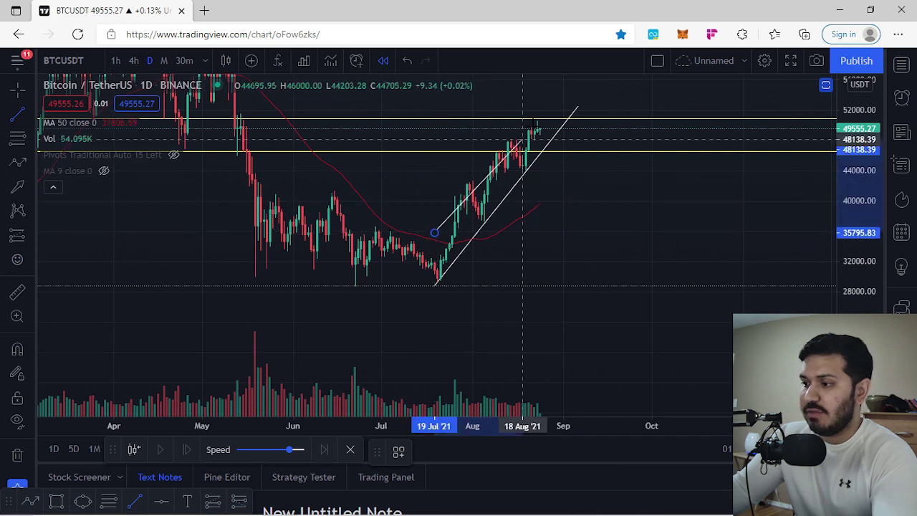
left_click(542, 96)
left_click_drag(435, 235, 429, 234)
left_click(558, 228)
- Fine-tune the upper trend line by moving its starting point to 16 Jul '21
left_click_drag(870, 286, 866, 208)
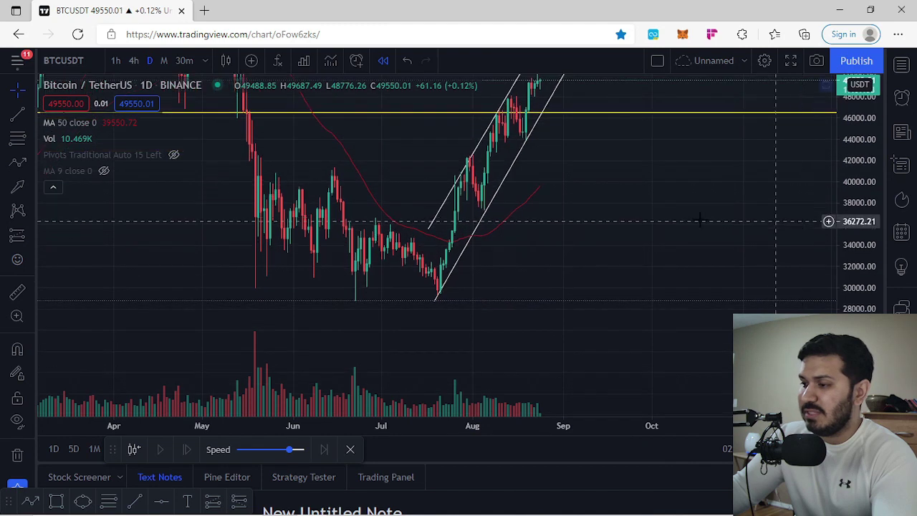
scroll(776, 222, "up", 3)
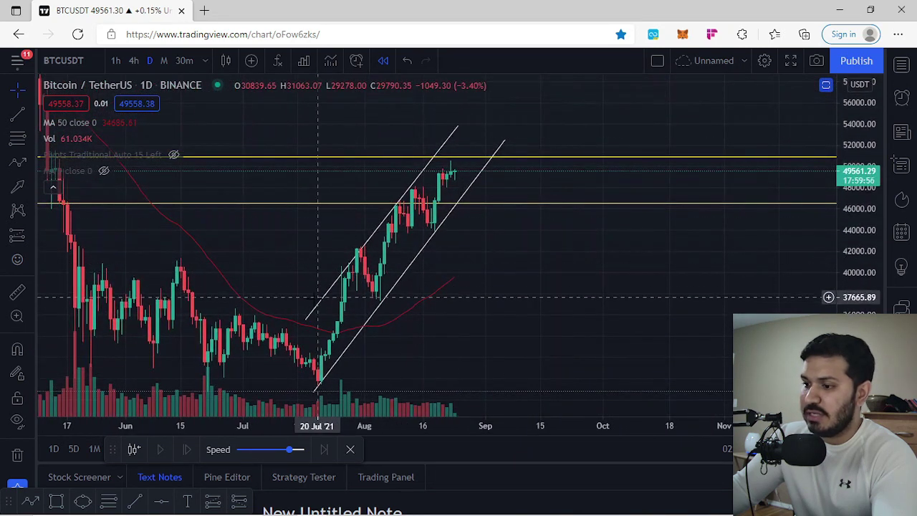
left_click(302, 324)
left_click_drag(303, 322, 302, 322)
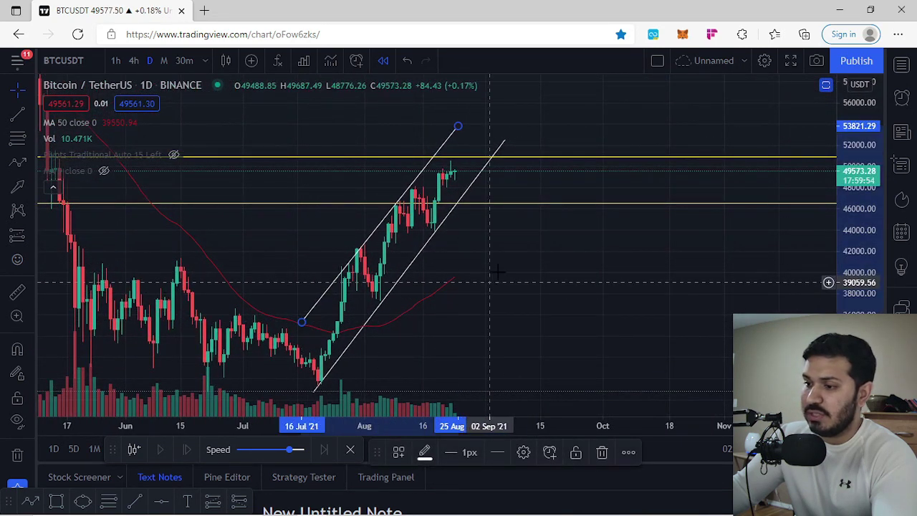
left_click_drag(490, 282, 520, 222)
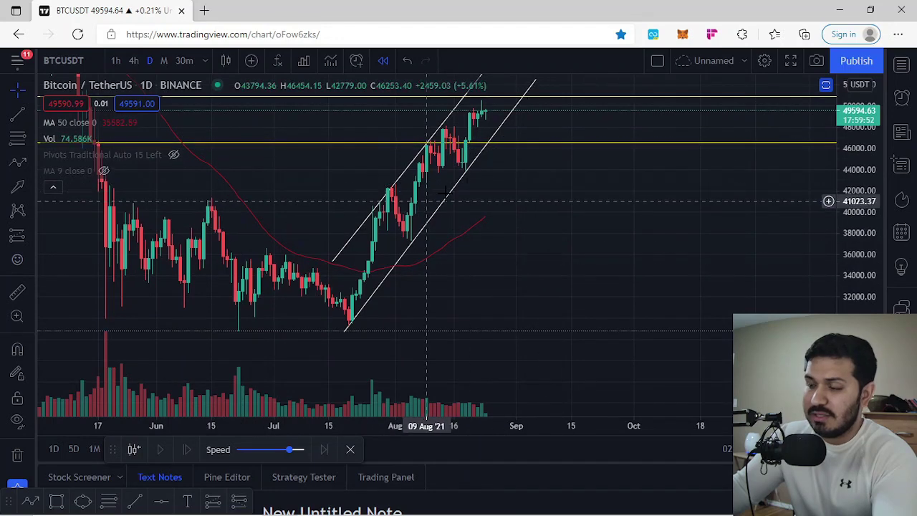
- Mark the three lows and two highs touching the channel lines with curved brush strokes
left_click(32, 165)
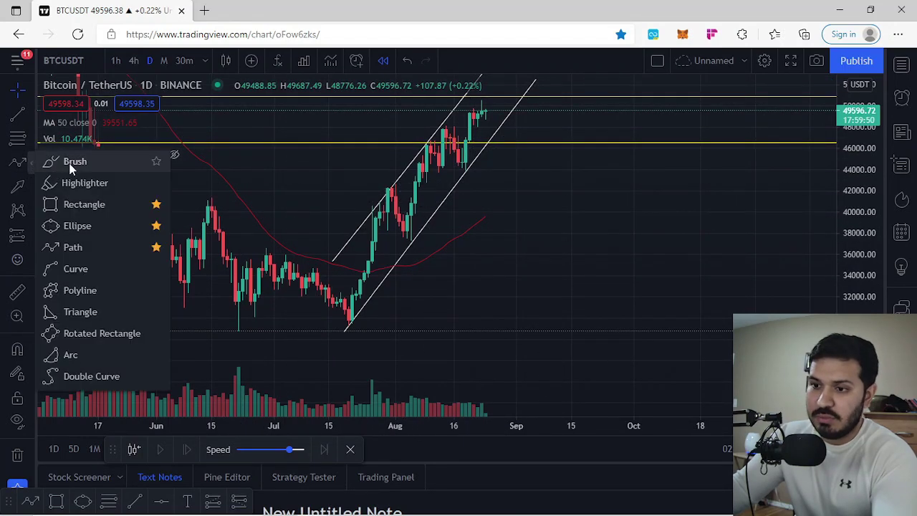
left_click(71, 165)
mouse_move(328, 335)
left_mouse_down()
mouse_move(381, 340)
mouse_move(399, 313)
left_mouse_up()
left_click_drag(352, 184, 412, 175)
mouse_move(387, 253)
left_mouse_down()
mouse_move(430, 251)
mouse_move(439, 234)
left_mouse_up()
left_click(410, 134)
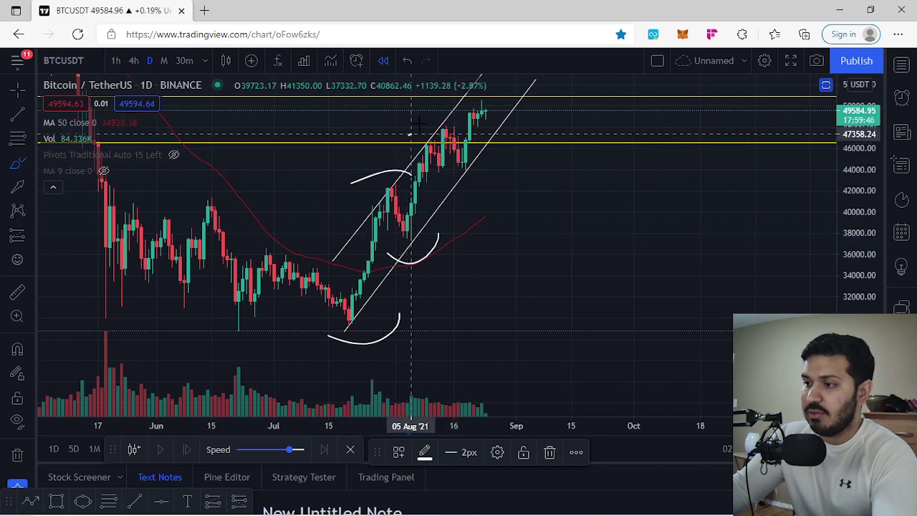
left_click(458, 129)
left_click(456, 182)
left_click(492, 158)
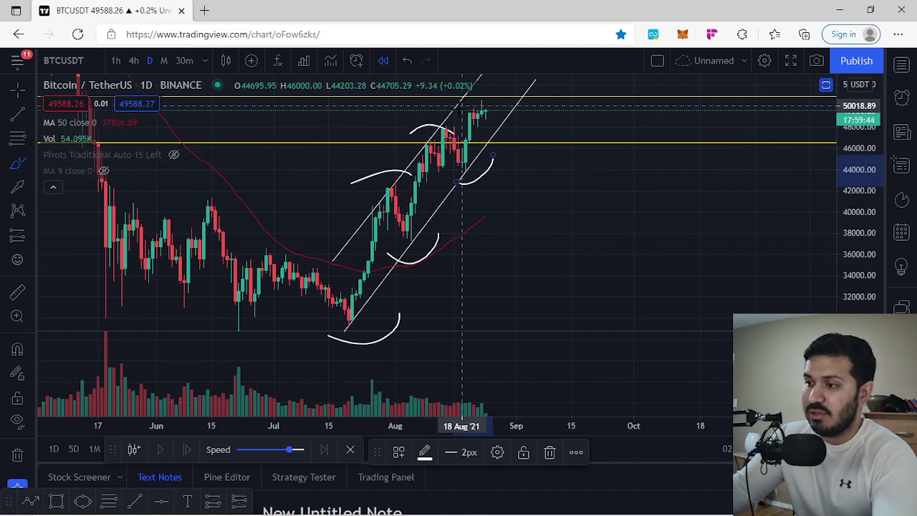
left_click_drag(862, 187, 862, 237)
left_click(11, 98)
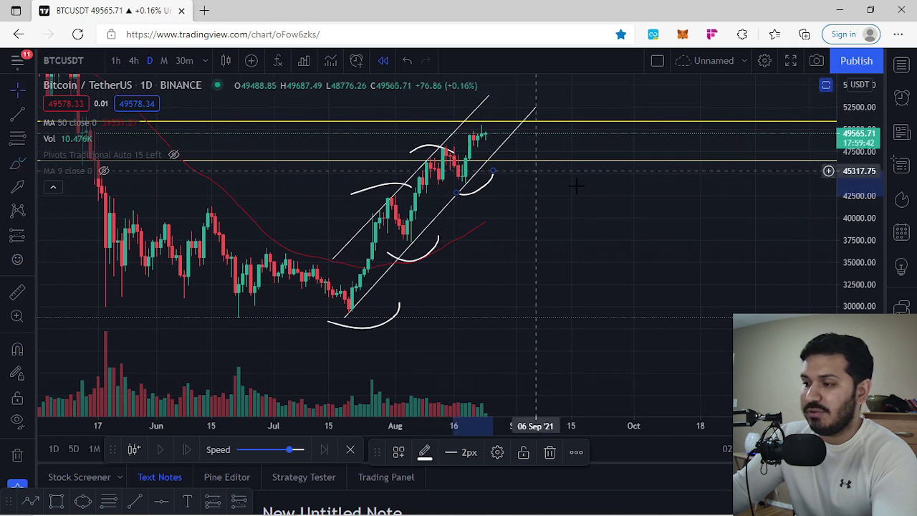
left_click_drag(568, 195, 549, 260)
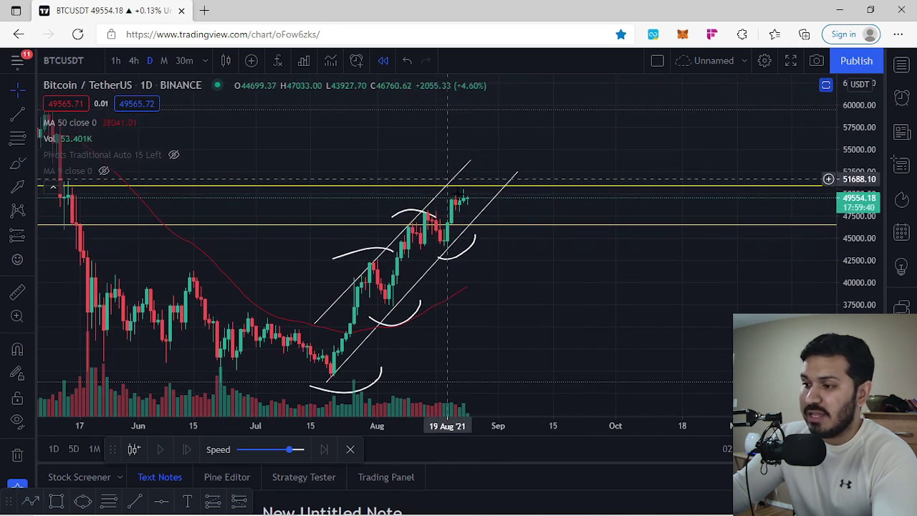
- Undo all the brush strokes around the trend channel
left_click(406, 60)
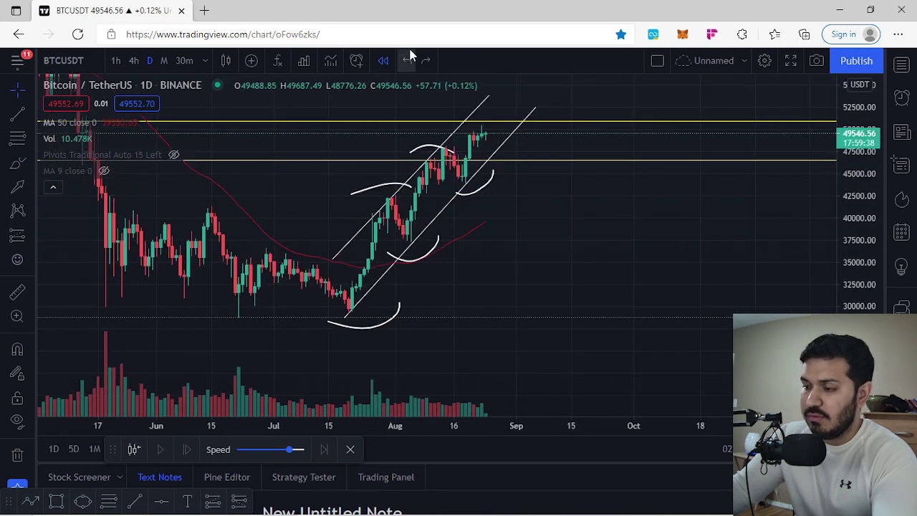
left_click(409, 57)
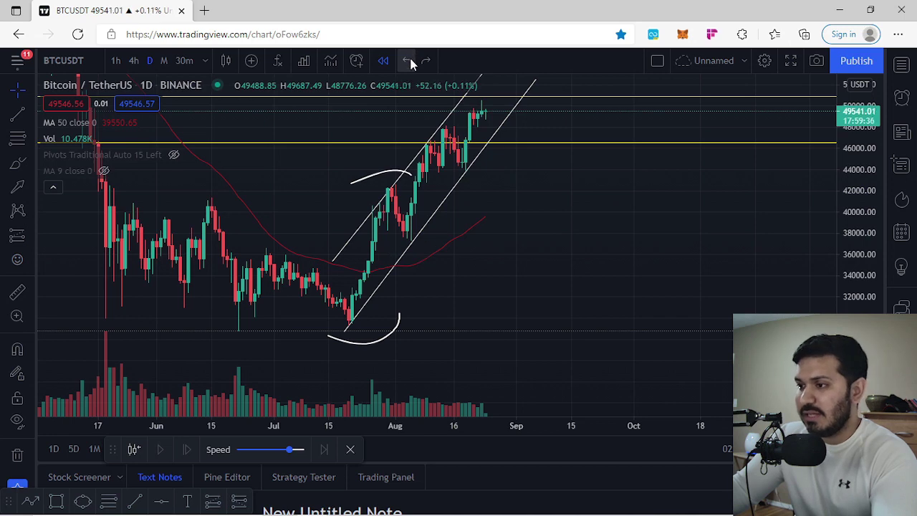
left_click_drag(575, 174, 551, 266)
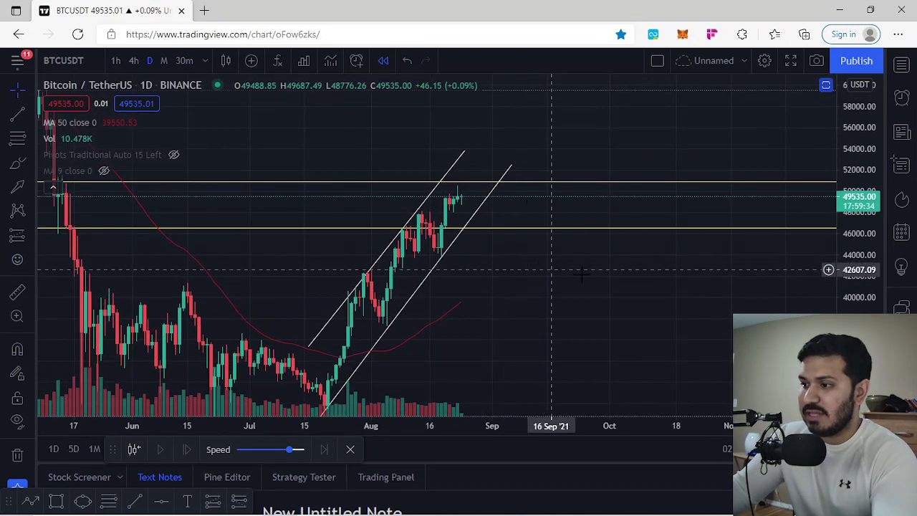
scroll(581, 275, "up", 2)
left_click_drag(854, 289, 824, 77)
scroll(524, 167, "up", 3)
left_click_drag(410, 146, 668, 206)
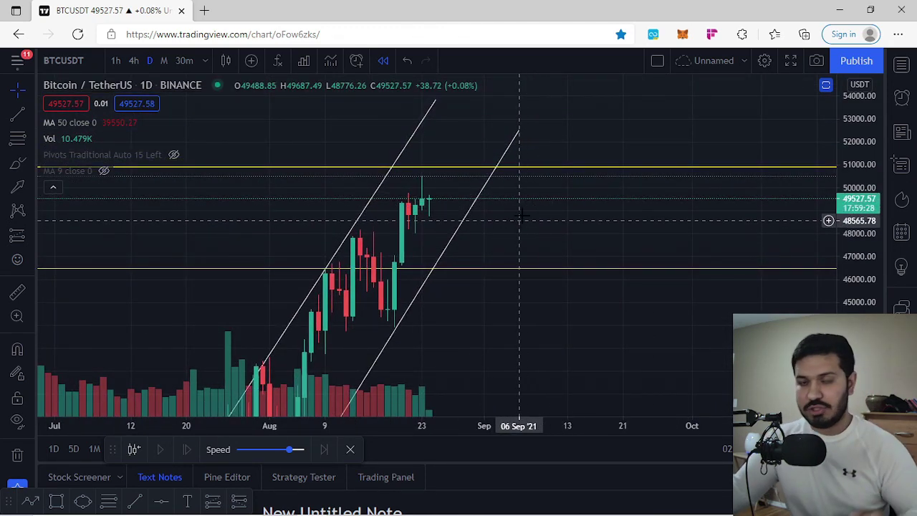
- Draw a Fibonacci retracement from about 50556 down to about 49001 and shift it back in time across the latest candles
left_click_drag(846, 251, 845, 160)
scroll(553, 222, "up", 2)
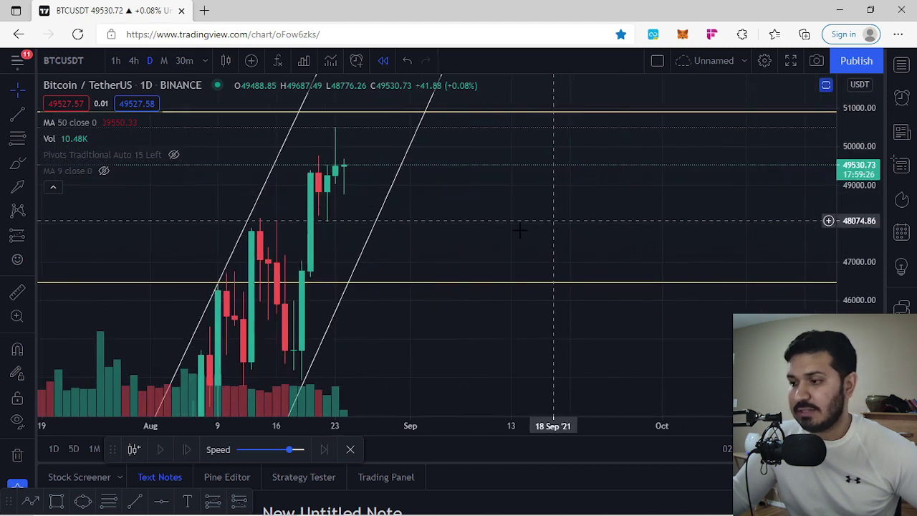
left_click_drag(491, 236, 543, 270)
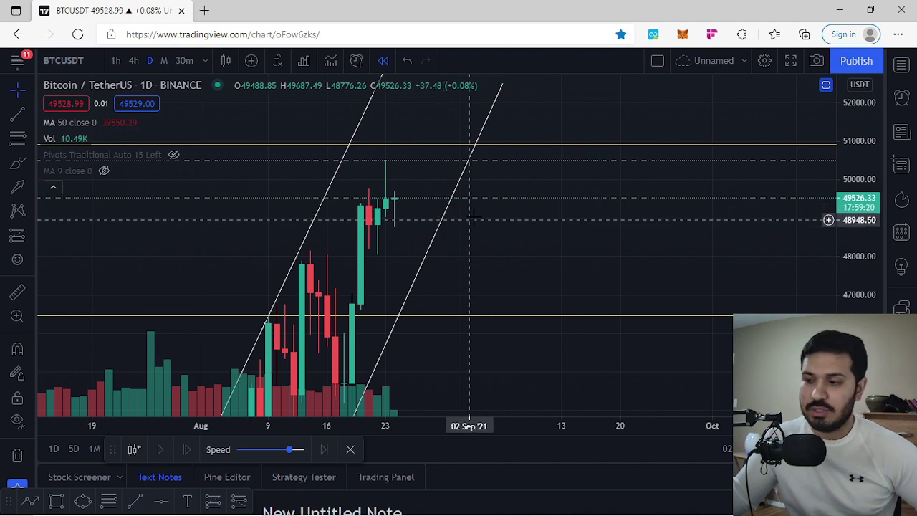
scroll(445, 211, "up", 1)
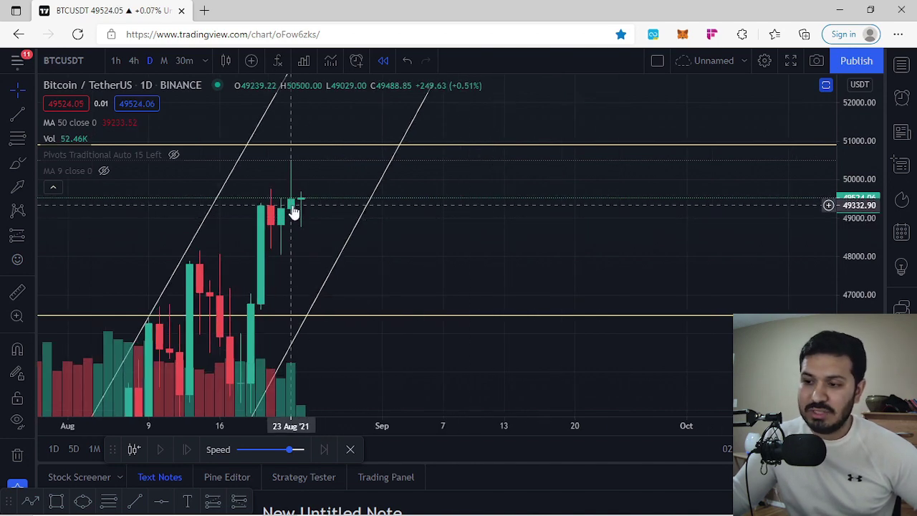
left_click(14, 139)
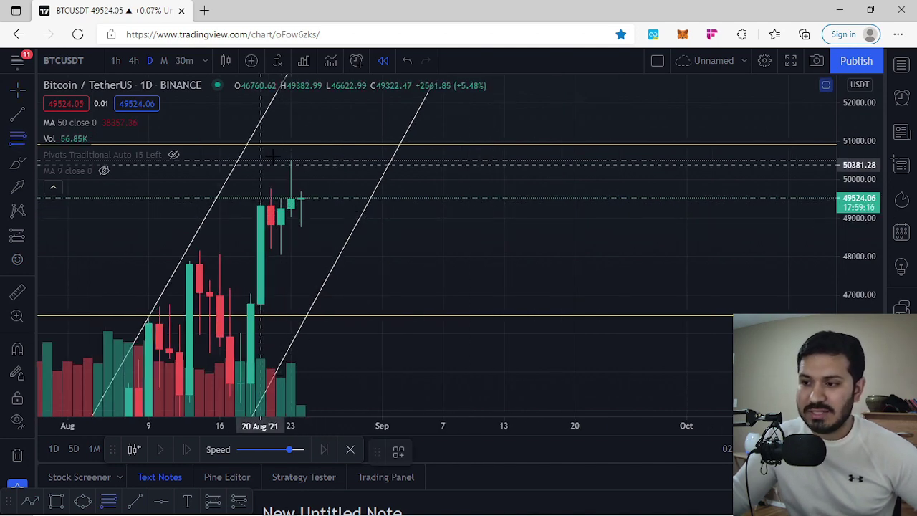
left_click(321, 159)
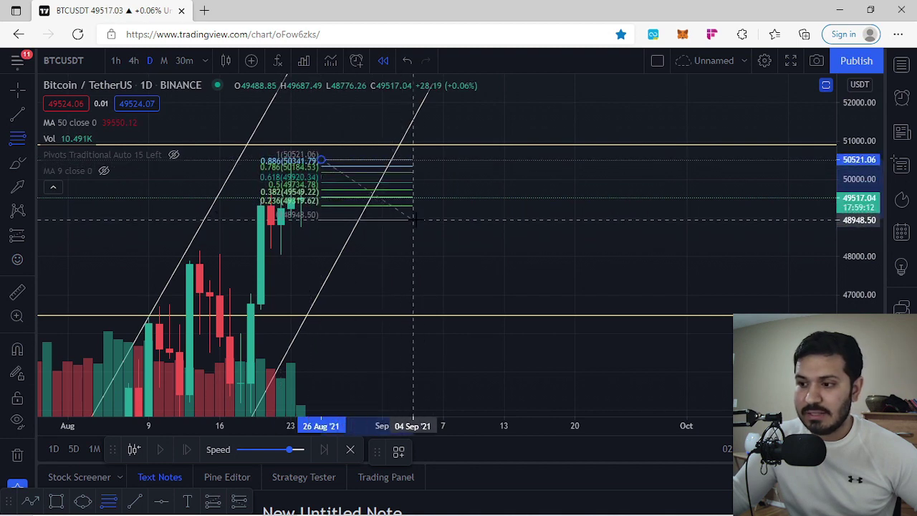
left_click(464, 218)
mouse_move(324, 163)
left_mouse_down()
mouse_move(221, 143)
mouse_move(194, 164)
left_mouse_up()
- Draw a rectangle from 11 Aug to 10 Sep '21 over the 0.5–0.618 retracement zone, between about 49778 and 49952
left_click_drag(512, 277, 592, 289)
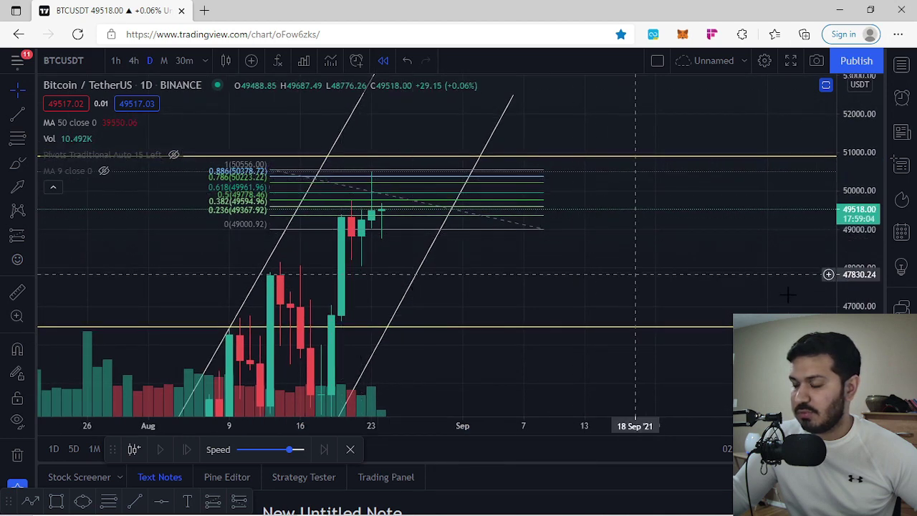
left_click_drag(860, 323, 803, 165)
left_click_drag(658, 196, 657, 266)
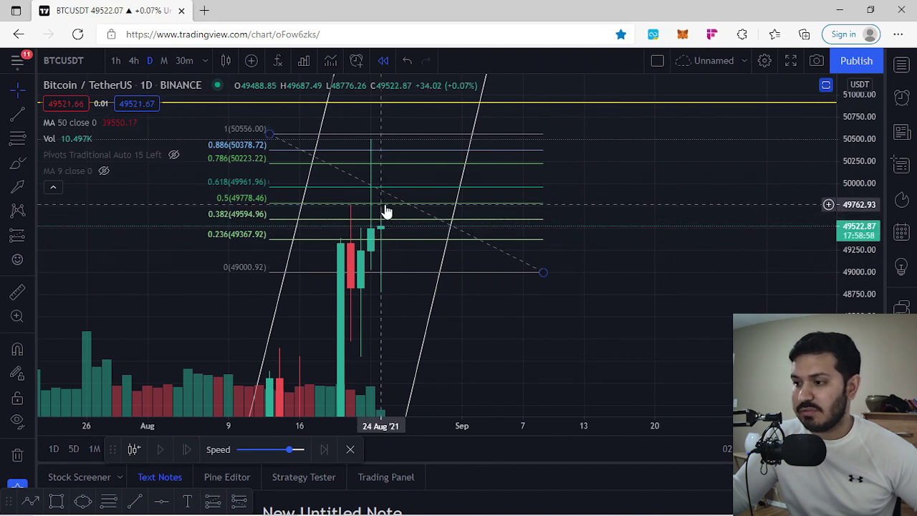
left_click(33, 164)
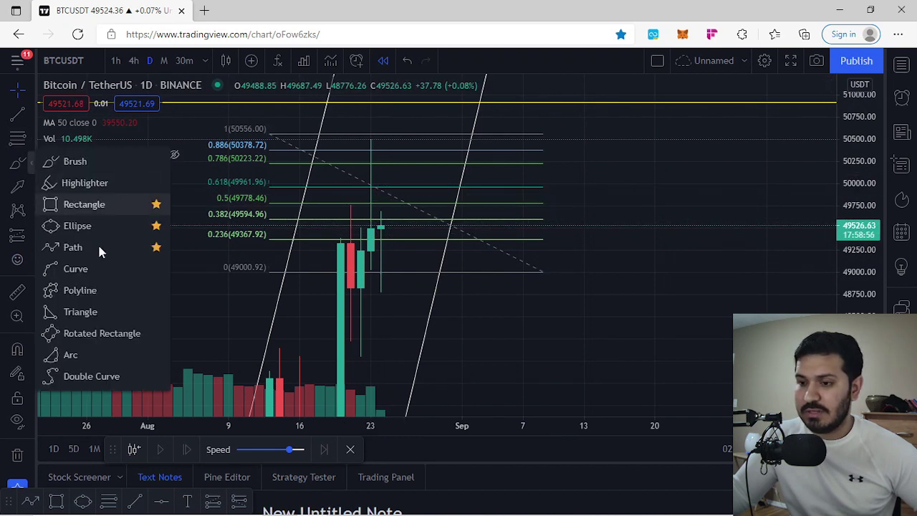
left_click(83, 205)
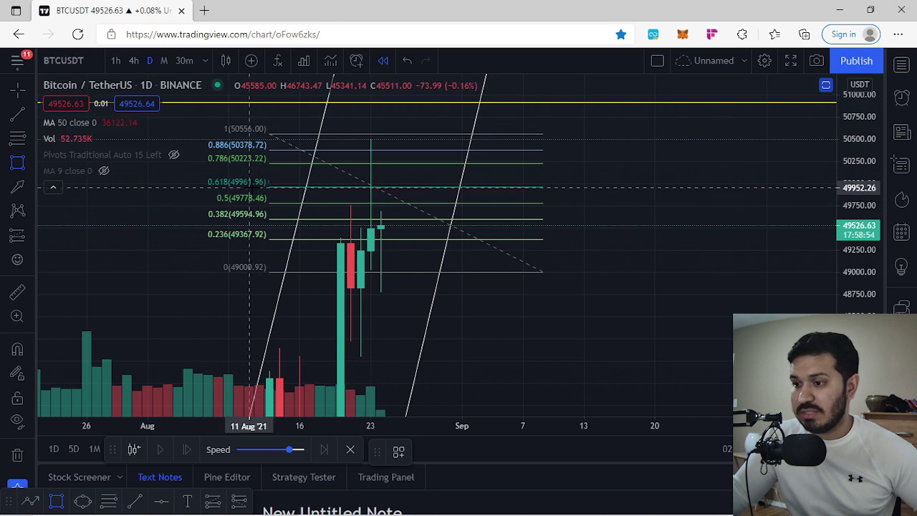
left_click_drag(250, 188, 551, 204)
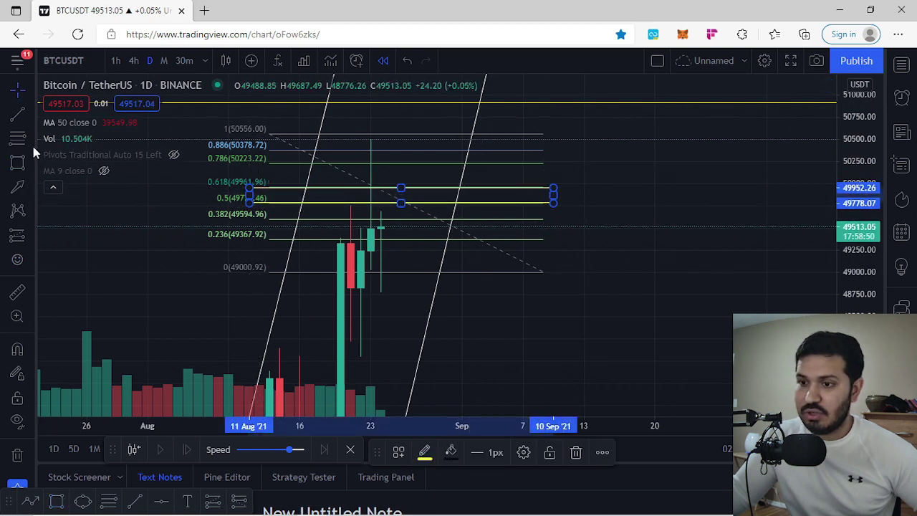
- Place a horizontal ray at the 0.382 retracement level, starting on 11 Aug '21 at about 49596
left_click(32, 116)
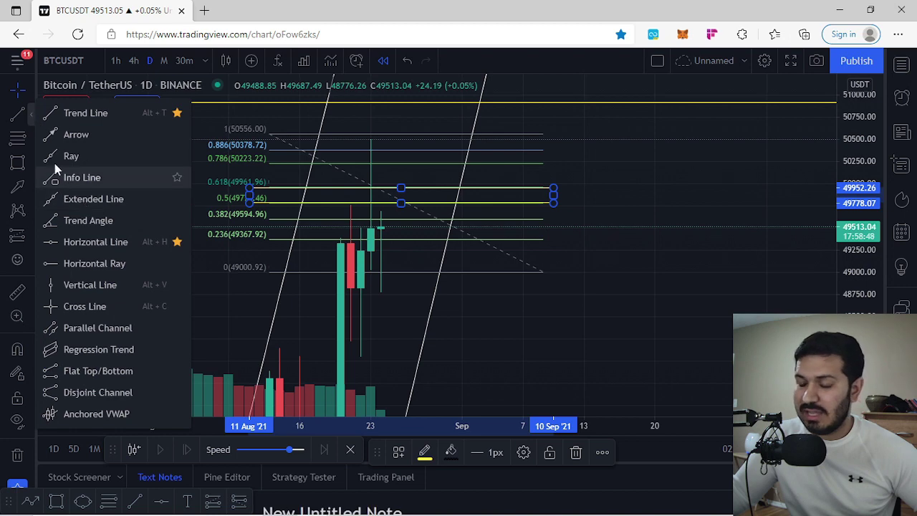
left_click(31, 141)
left_click(28, 157)
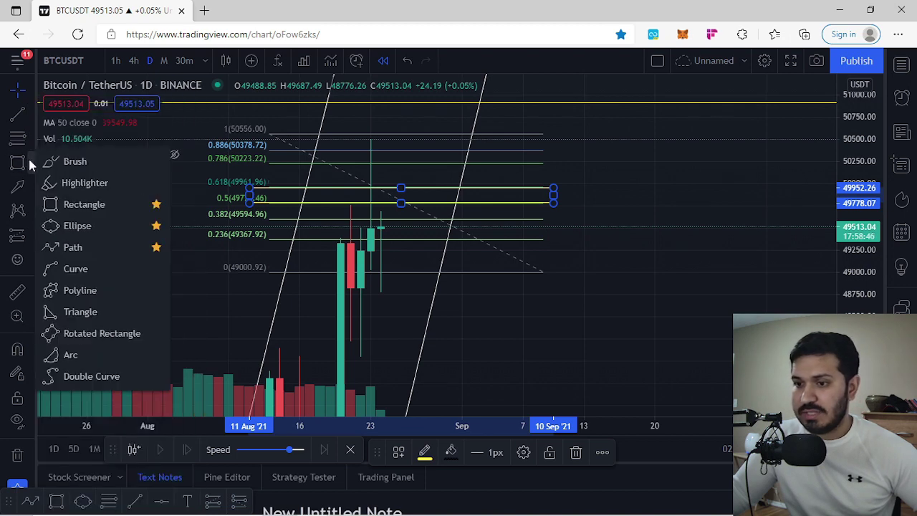
left_click(30, 135)
left_click(33, 114)
left_click(33, 119)
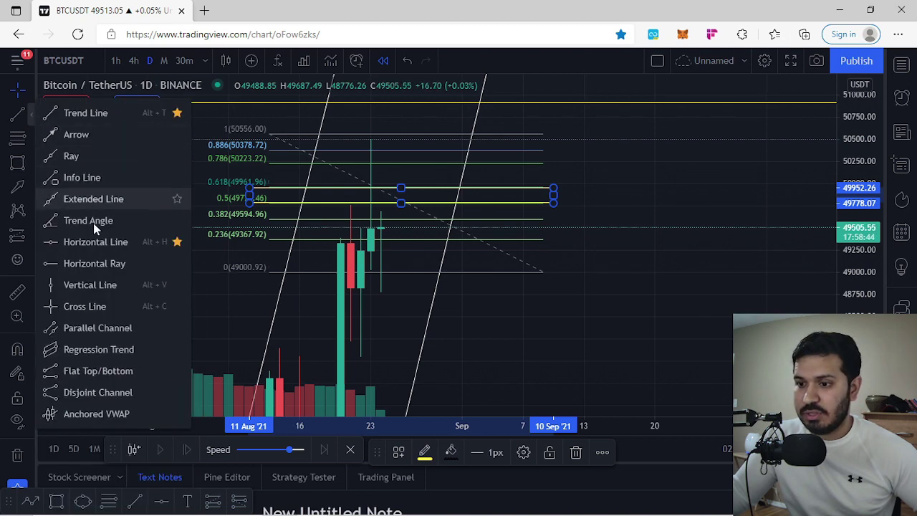
left_click(86, 263)
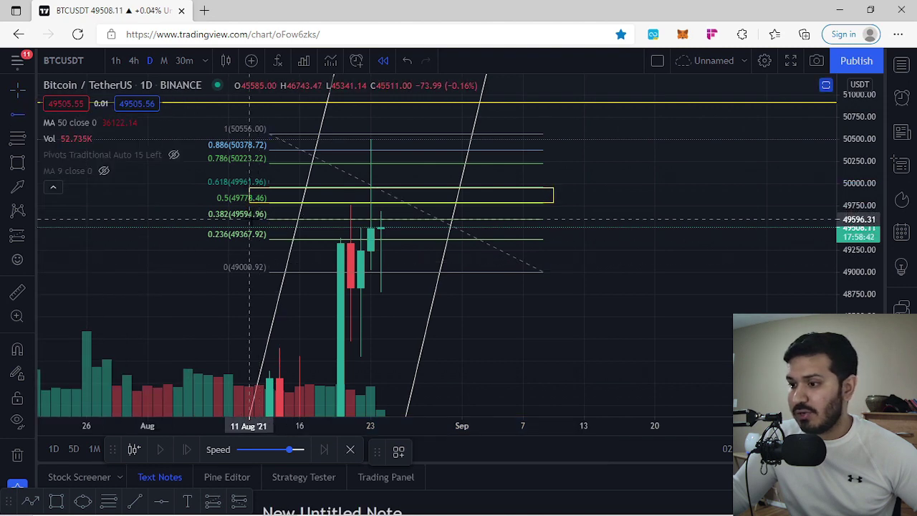
left_click(249, 219)
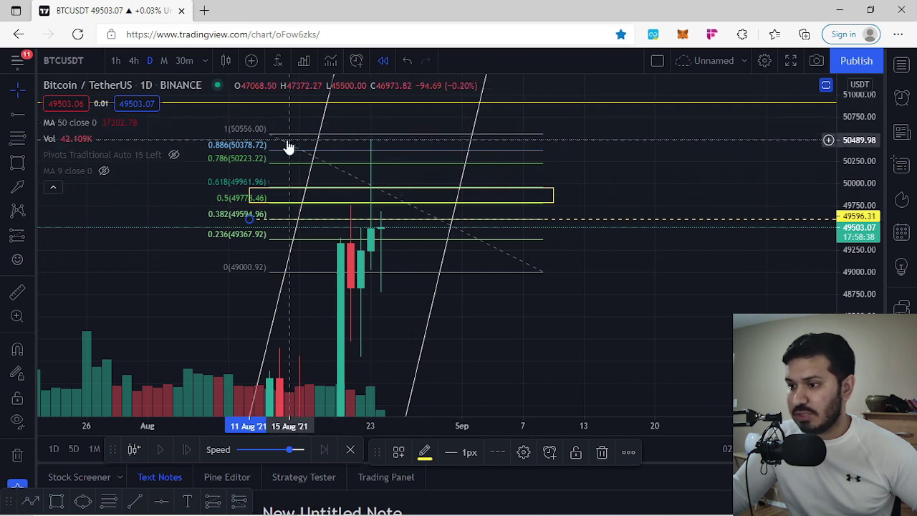
- Adjust the Fibonacci retracement to run from about 50518 on 11 Aug '21 to about 49036 on 09 Sep '21
left_click_drag(278, 135, 259, 139)
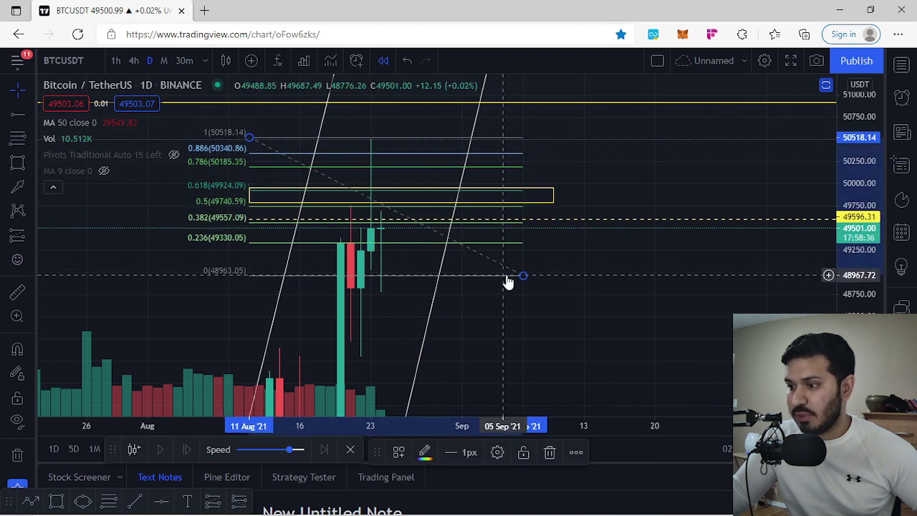
left_click_drag(523, 278, 543, 270)
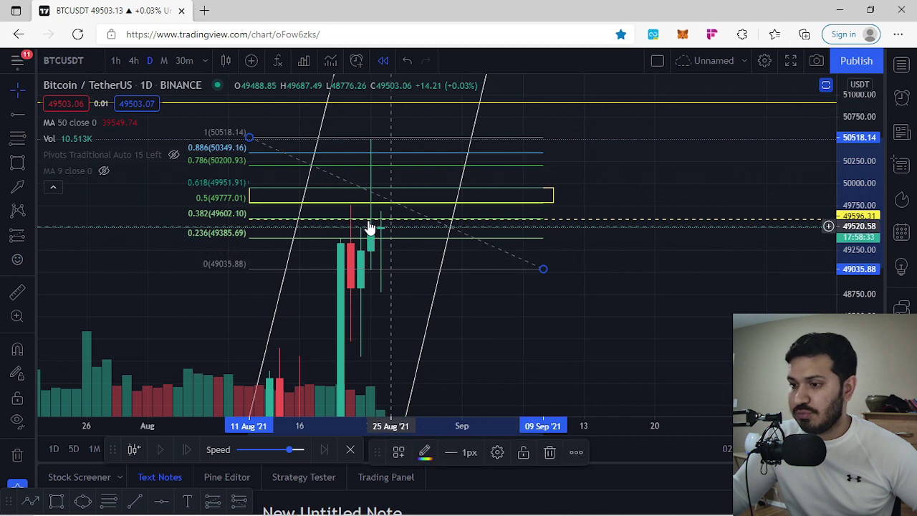
left_click(402, 192)
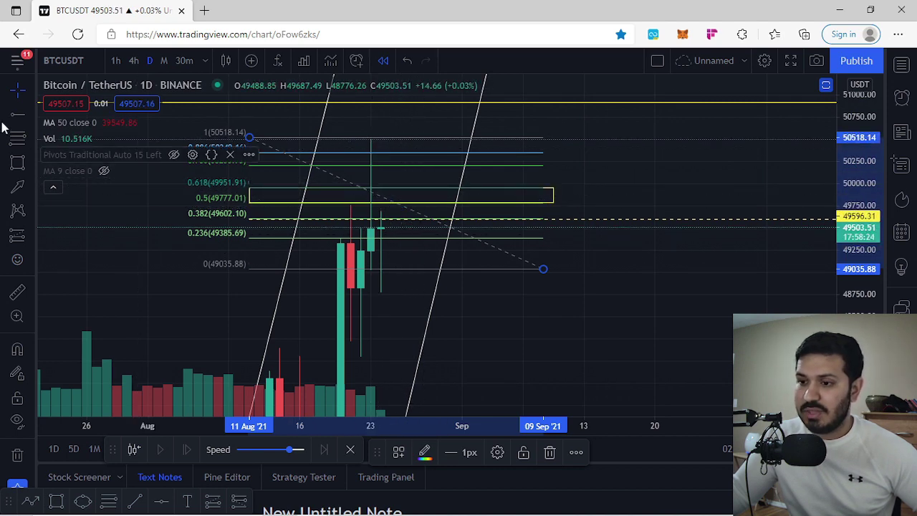
- Circle the 23 Aug '21 candle with a narrow ellipse spanning about 50657 to 48642
left_click(29, 165)
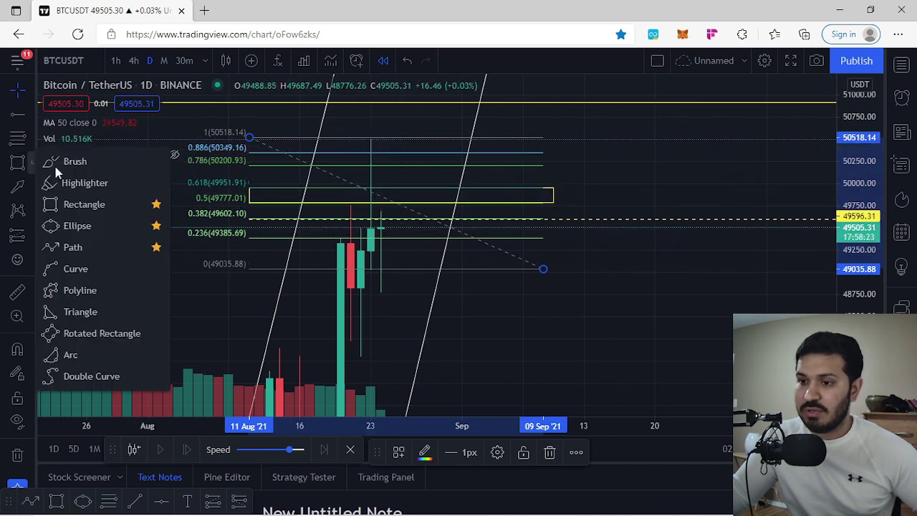
left_click(85, 228)
left_click_drag(371, 126, 370, 304)
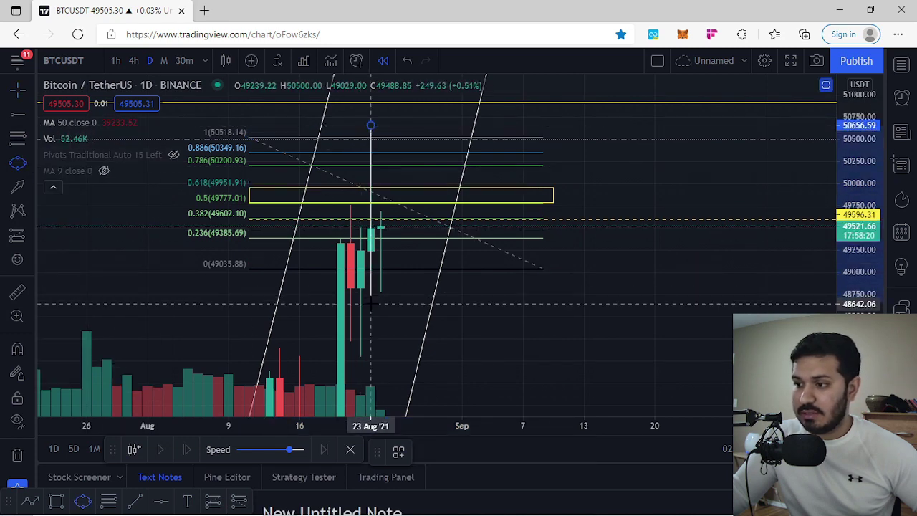
left_click(361, 303)
left_click(360, 303)
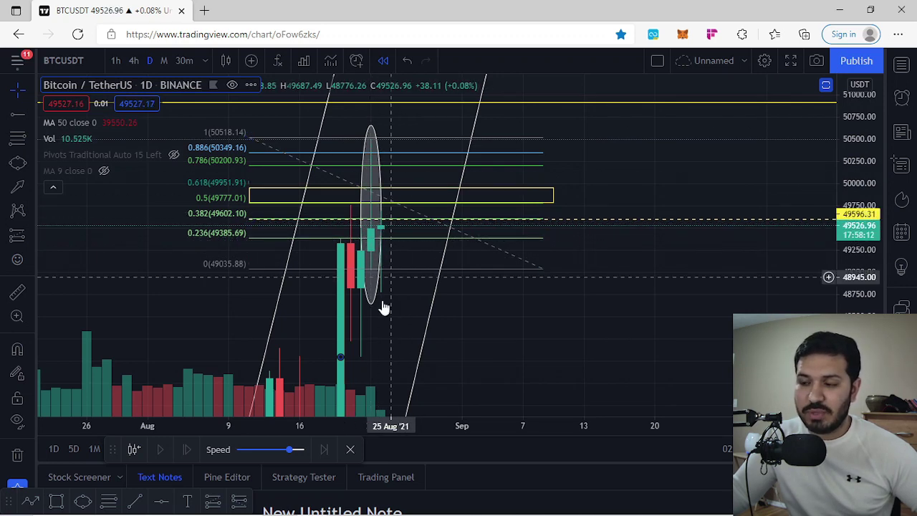
- Delete the ellipse around the 23 Aug candle and the Fibonacci retracement
left_click(368, 302)
left_click(575, 453)
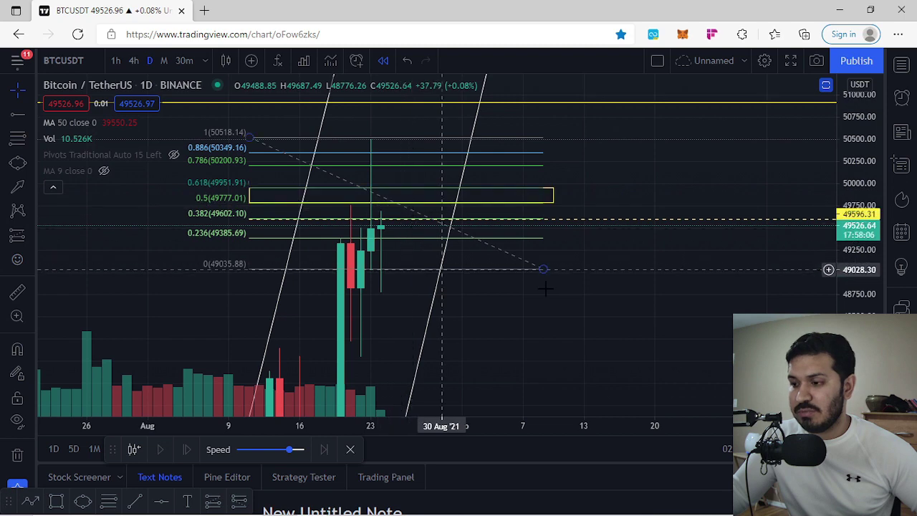
left_click_drag(853, 195, 824, 290)
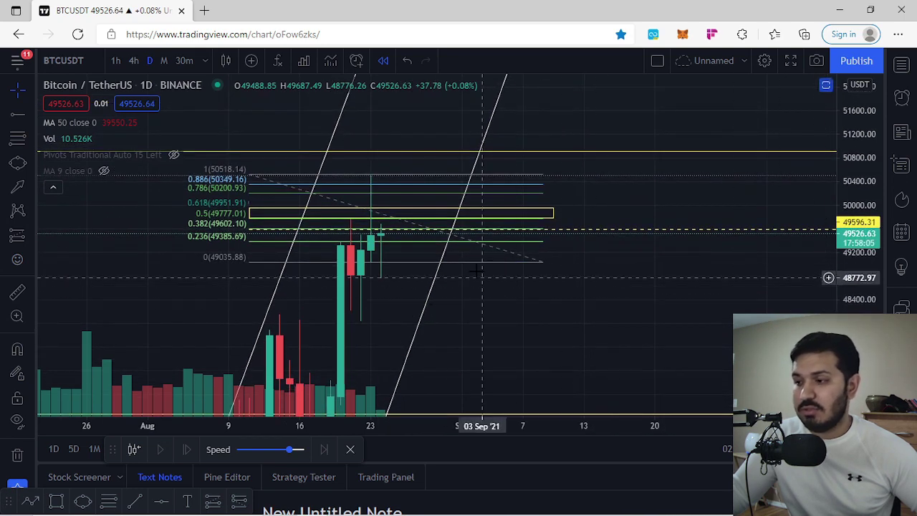
left_click(514, 254)
left_click(550, 453)
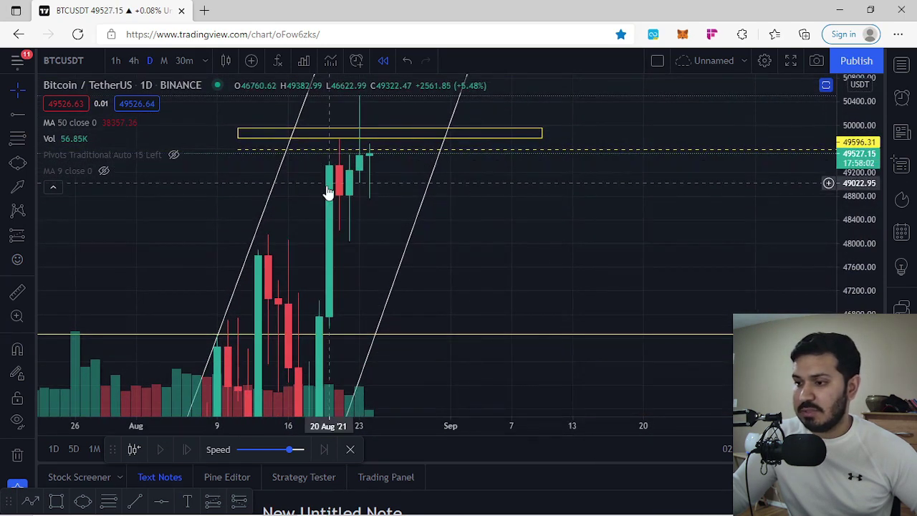
- On the 4-hour timeframe, draw a trend line under the recent lows from about 46431 at 19 Aug '21 12:00 to 50887 at 26 Aug 20:00
left_click(133, 60)
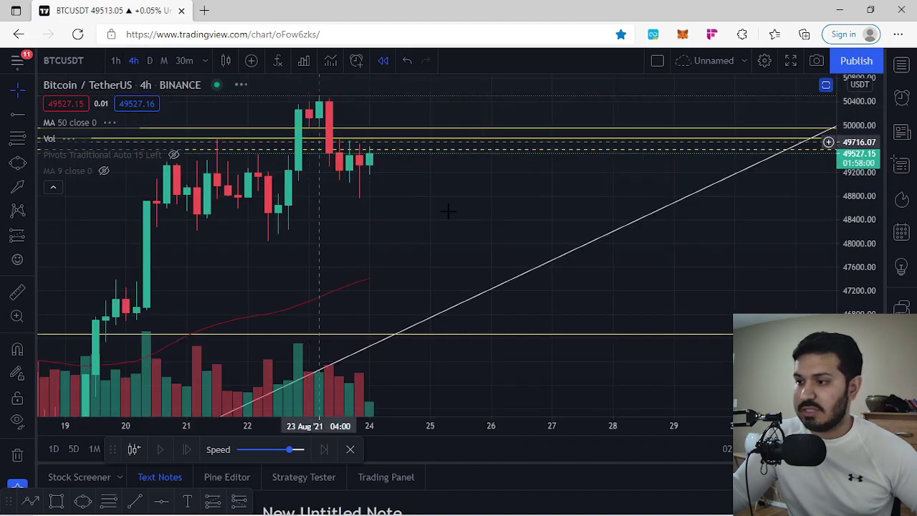
left_click_drag(319, 246, 563, 242)
left_click_drag(860, 220, 864, 292)
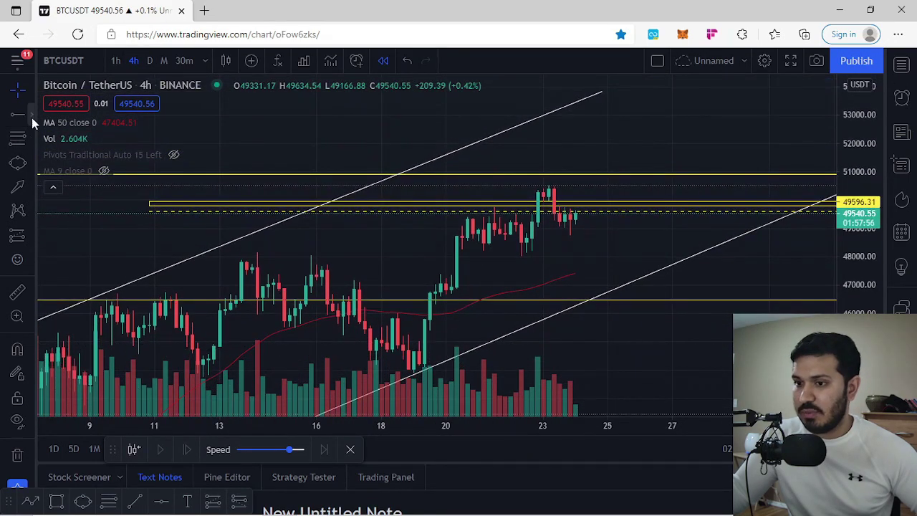
left_click(33, 116)
left_click(76, 113)
left_click(430, 297)
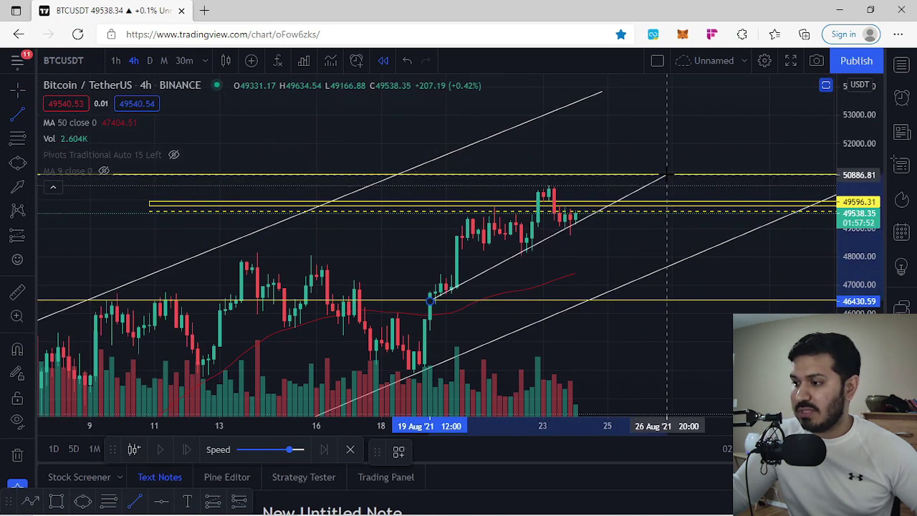
left_click(667, 175)
- Draw a Fibonacci retracement from the swing low at about 43909, 19 Aug '21 12:00, up to the recent high at about 50538
left_click_drag(515, 255, 549, 206)
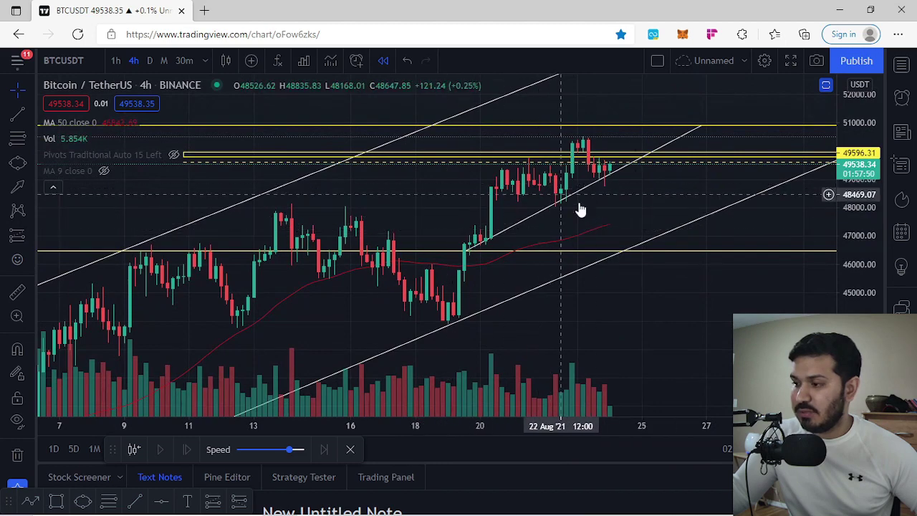
scroll(559, 197, "up", 3)
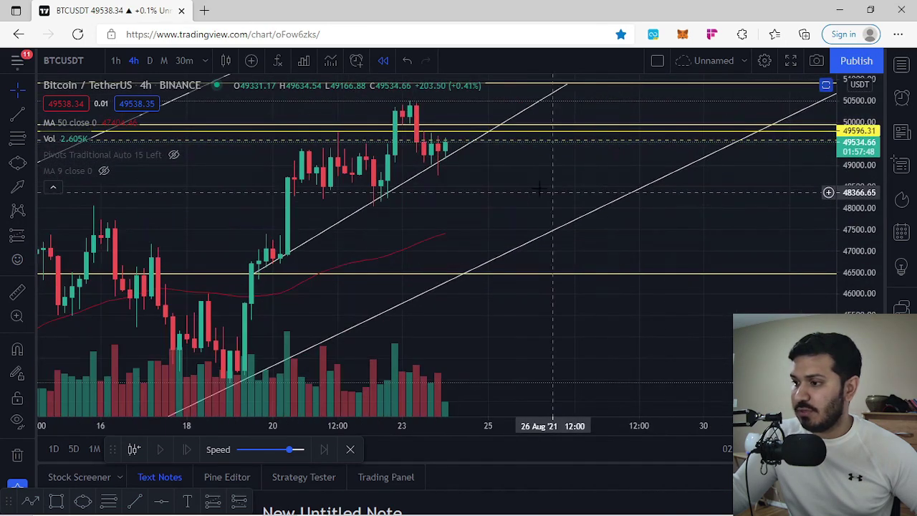
left_click_drag(559, 192, 631, 171)
scroll(631, 188, "down", 3)
left_click_drag(870, 217, 842, 289)
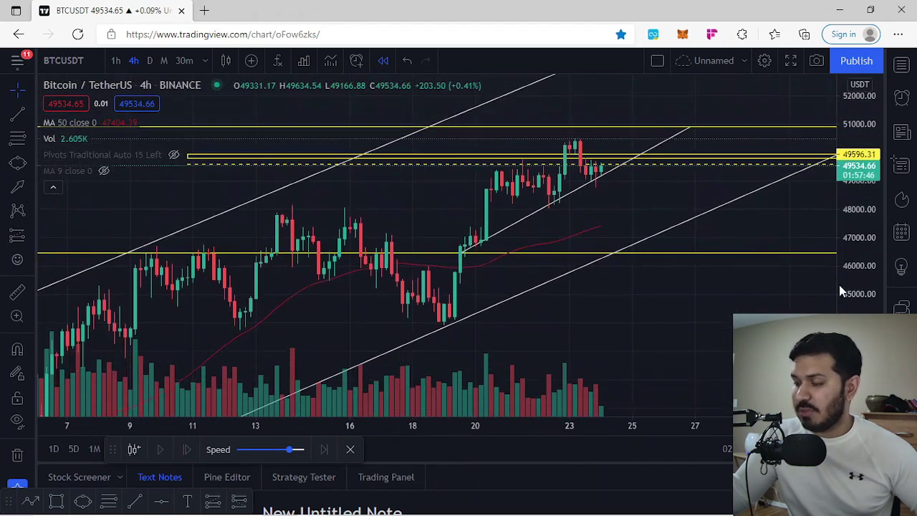
left_click_drag(662, 297, 645, 284)
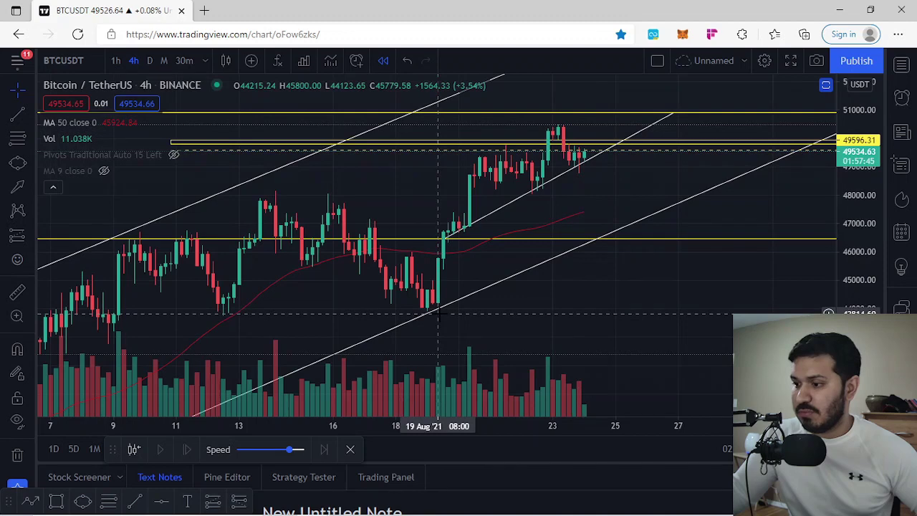
left_click(20, 140)
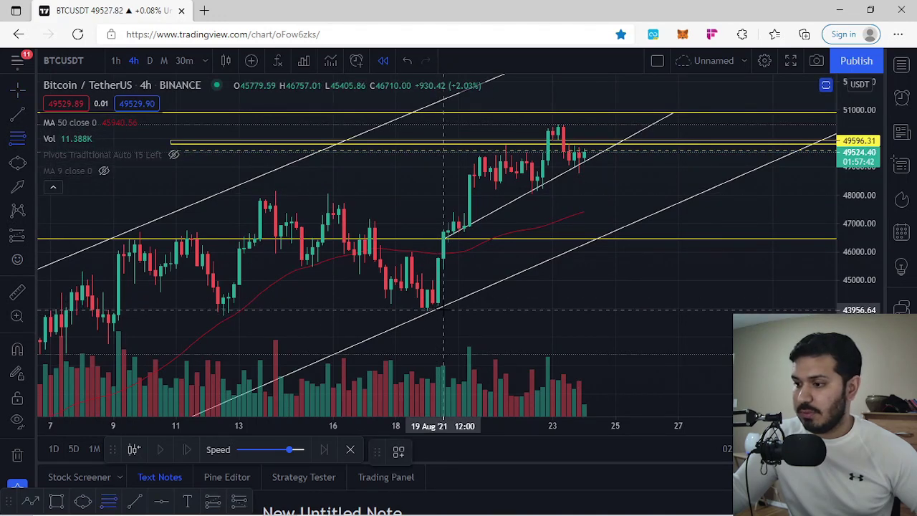
left_click(442, 309)
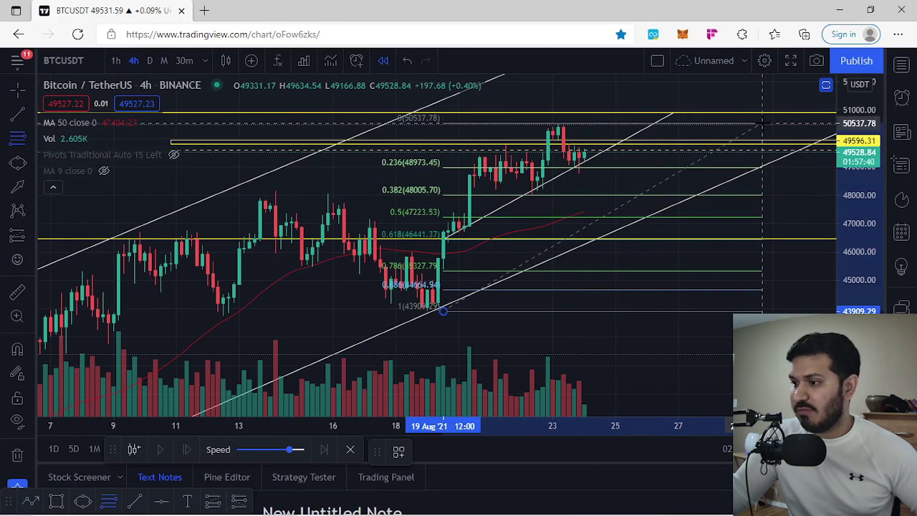
left_click(762, 124)
- Mark the 0.5–0.618 retracement zone with a rectangle from about 47271 down to 46466, starting 19 Aug '21 04:00, and delete the Fibonacci retracement
left_click(29, 162)
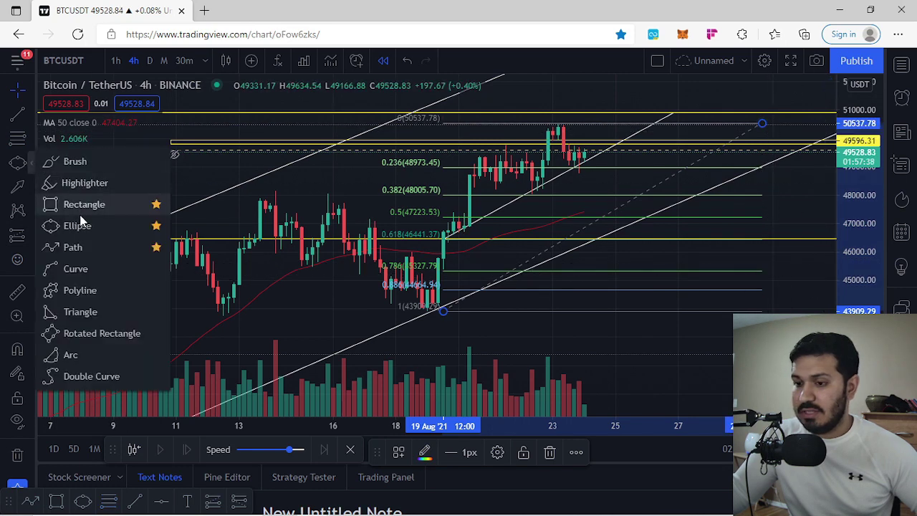
left_click(83, 206)
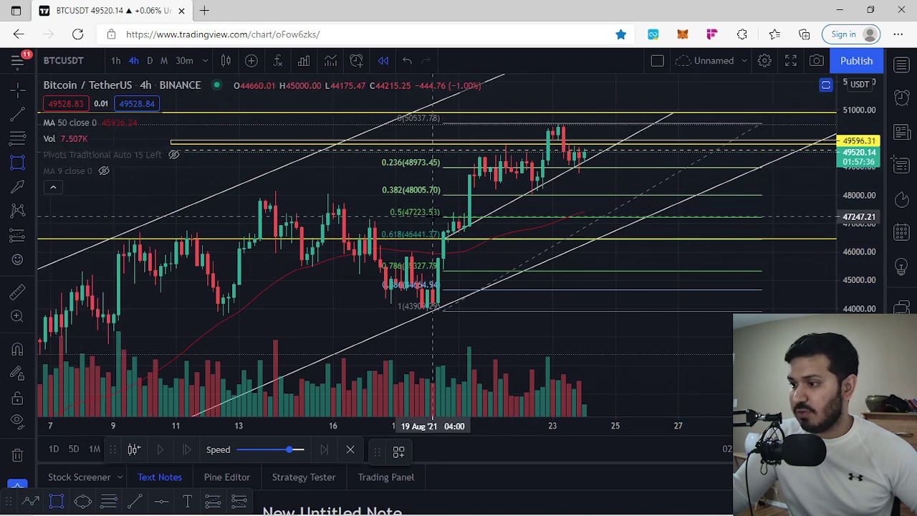
left_click(433, 215)
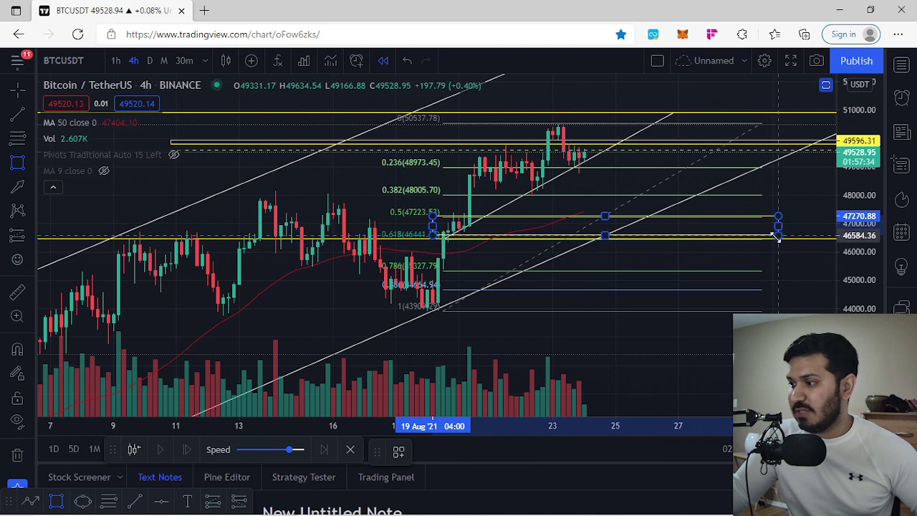
left_click(778, 239)
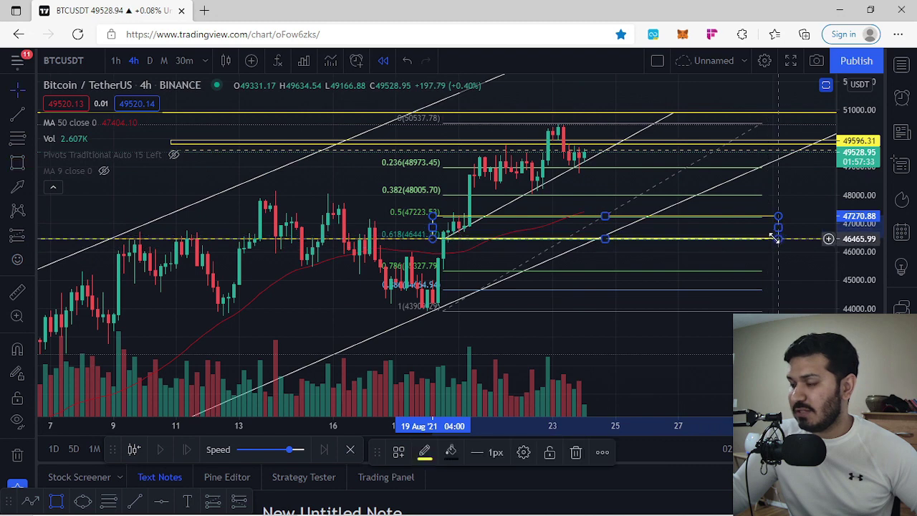
left_click(667, 190)
left_click(550, 453)
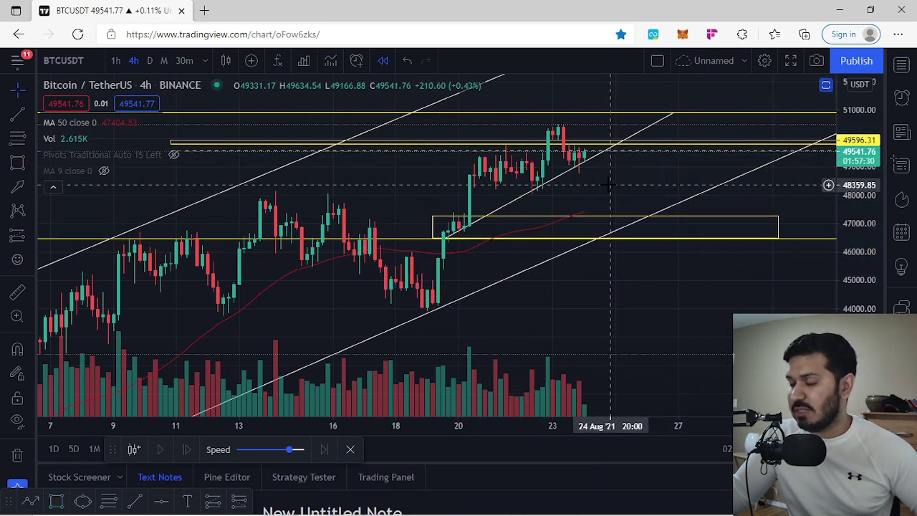
- Draw a thin rectangle at about 49350 across the recent candles, from the 20 Aug high to just past the latest candle
left_click_drag(609, 180, 570, 213)
left_click_drag(862, 297, 862, 118)
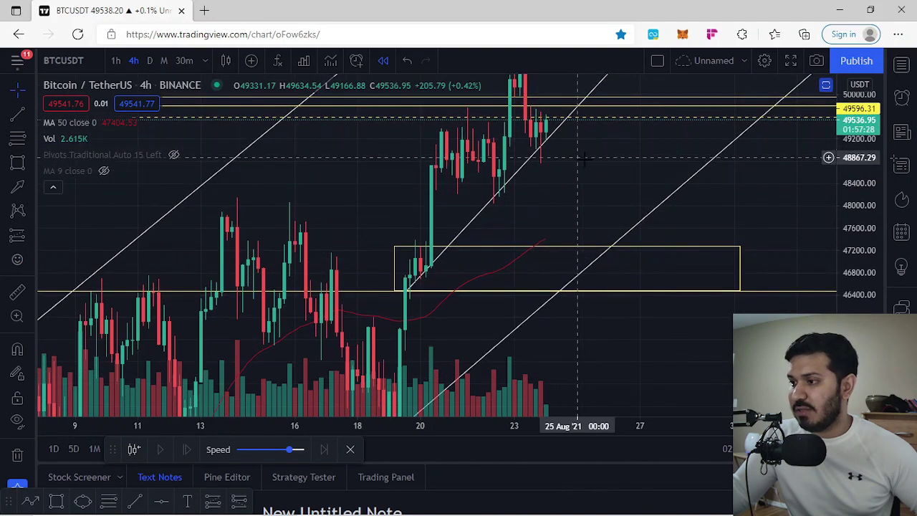
left_click_drag(579, 157, 586, 206)
key("alt+shift+r")
left_click_drag(437, 179, 599, 183)
left_click(600, 183)
left_click(621, 198)
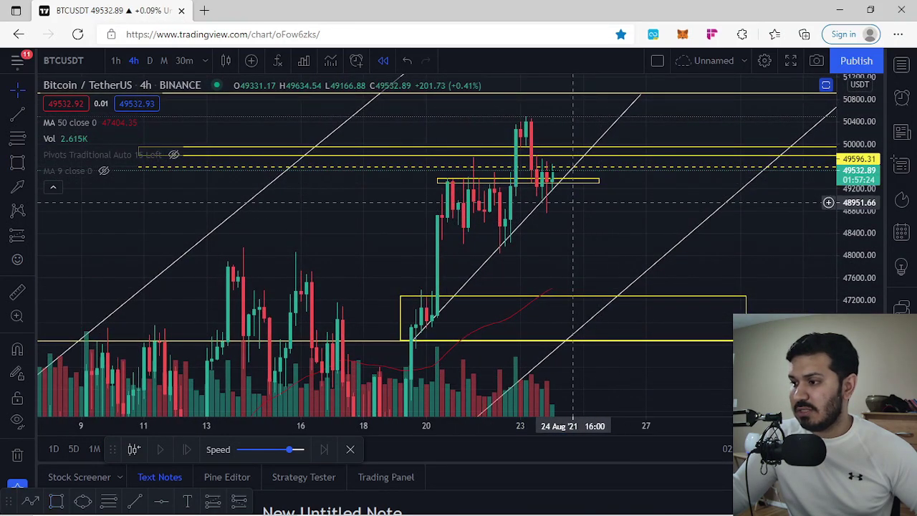
- Show the Pivots indicator and examine its levels against the marked zones and the channel on the 4-hour chart
left_click_drag(615, 219, 611, 227)
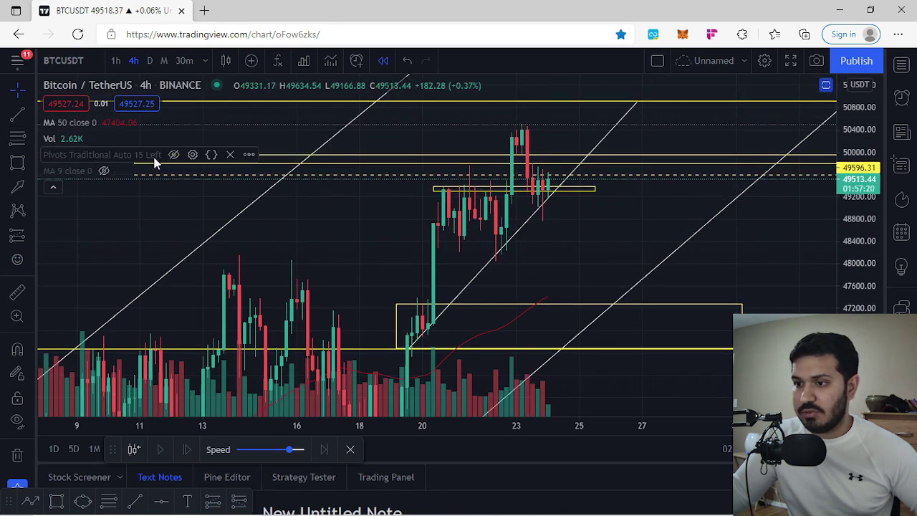
left_click(173, 155)
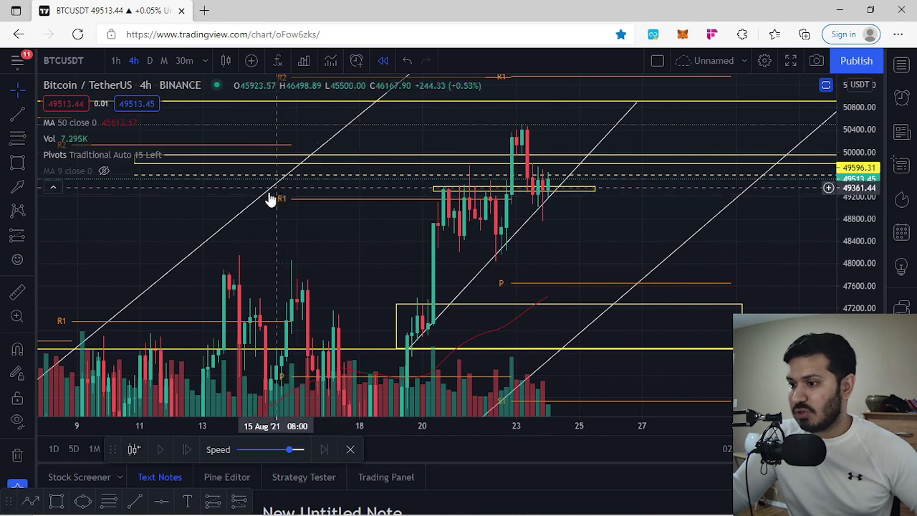
left_click_drag(527, 221, 480, 198)
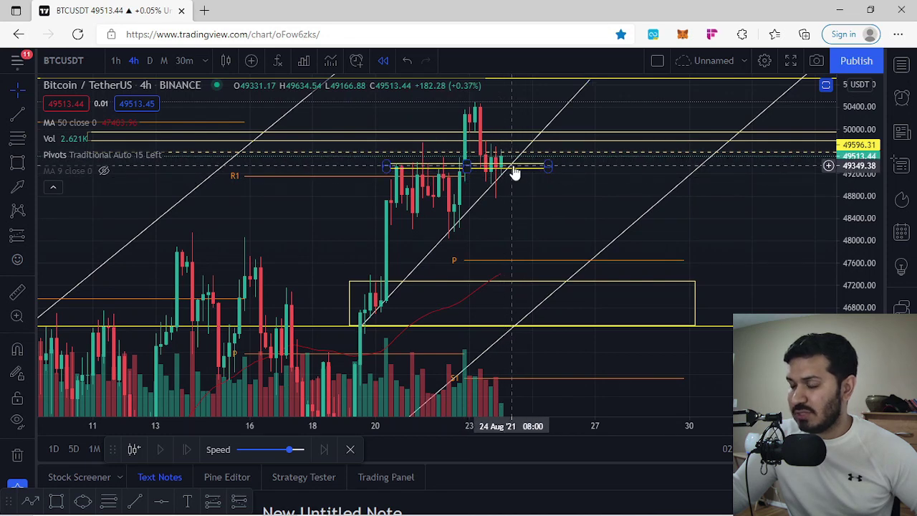
left_click_drag(536, 226, 512, 191)
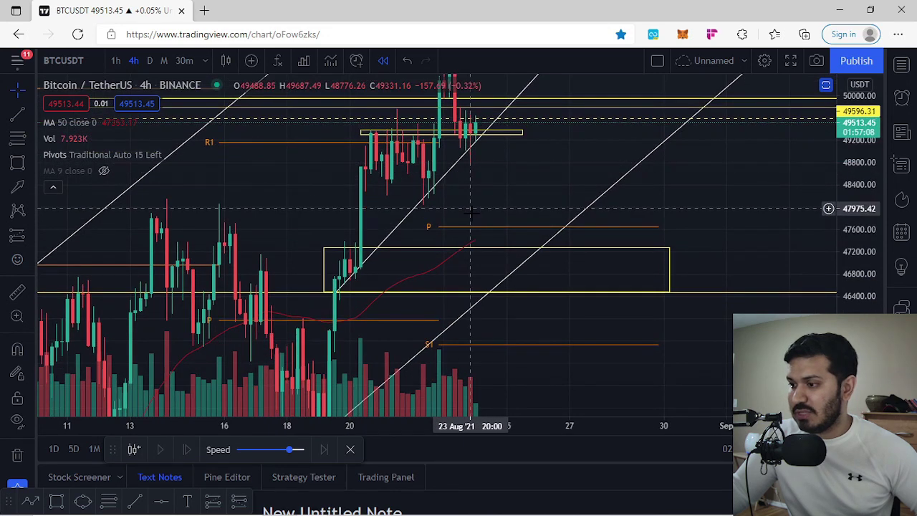
scroll(827, 227, "down", 3)
left_click_drag(848, 242, 847, 322)
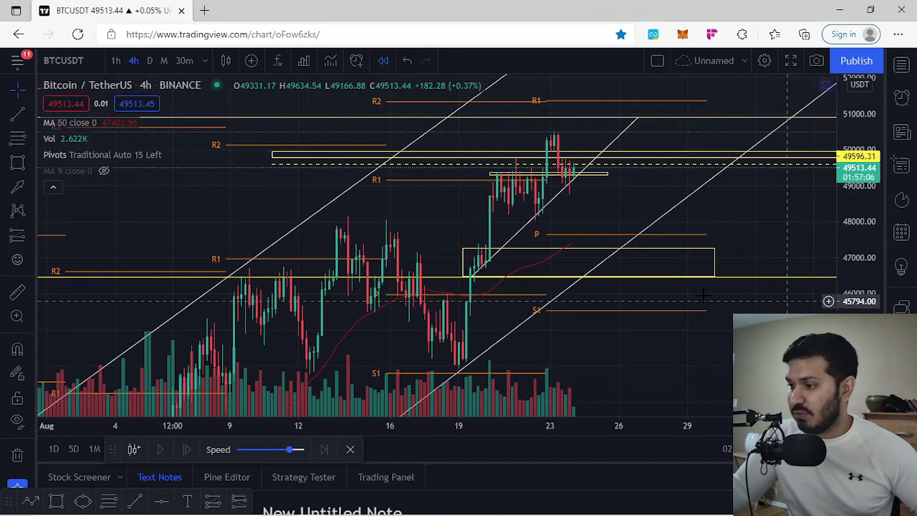
left_click_drag(606, 310, 589, 278)
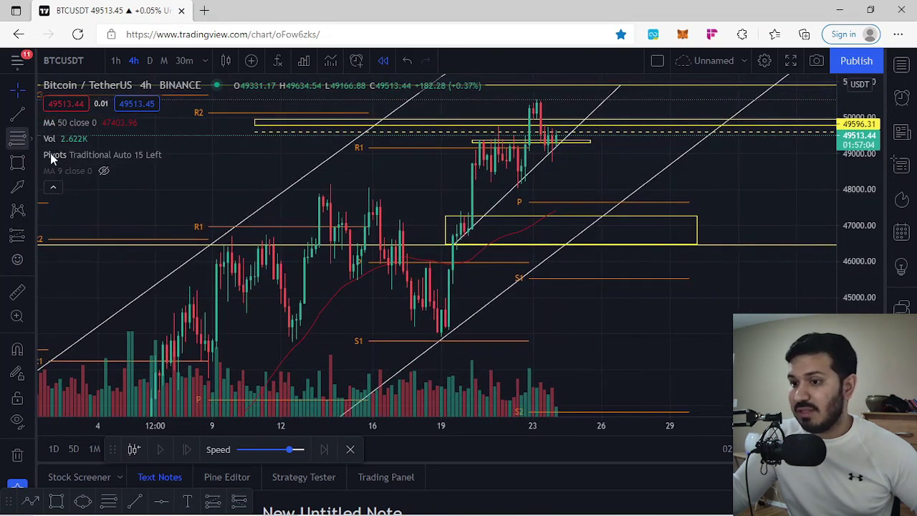
- Draw a Fibonacci retracement from about 43909 up to 50572 and add a horizontal line at 48052.12 along its 0.382 level
left_click(491, 337)
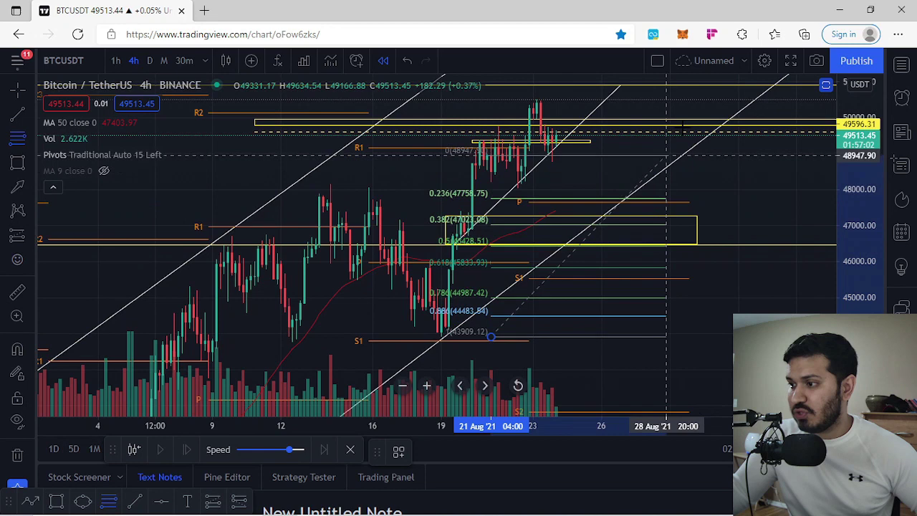
left_click(712, 97)
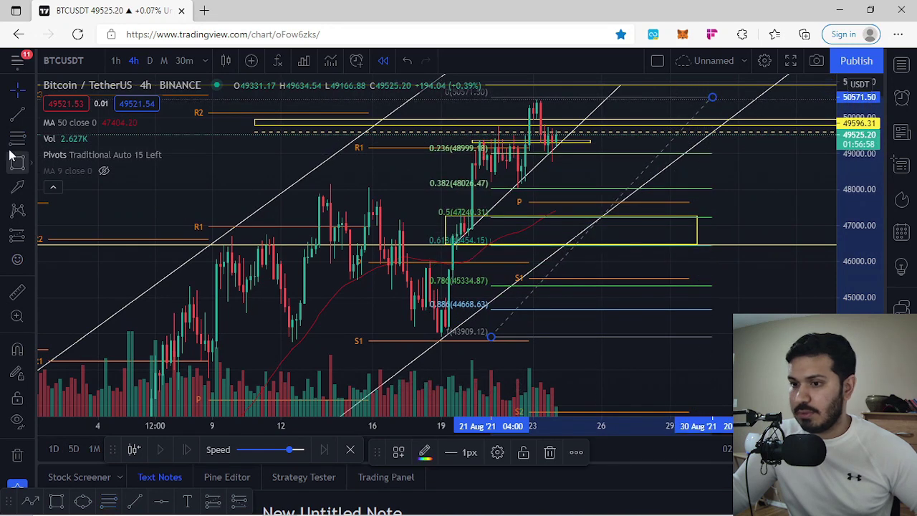
left_click(30, 112)
left_click(85, 244)
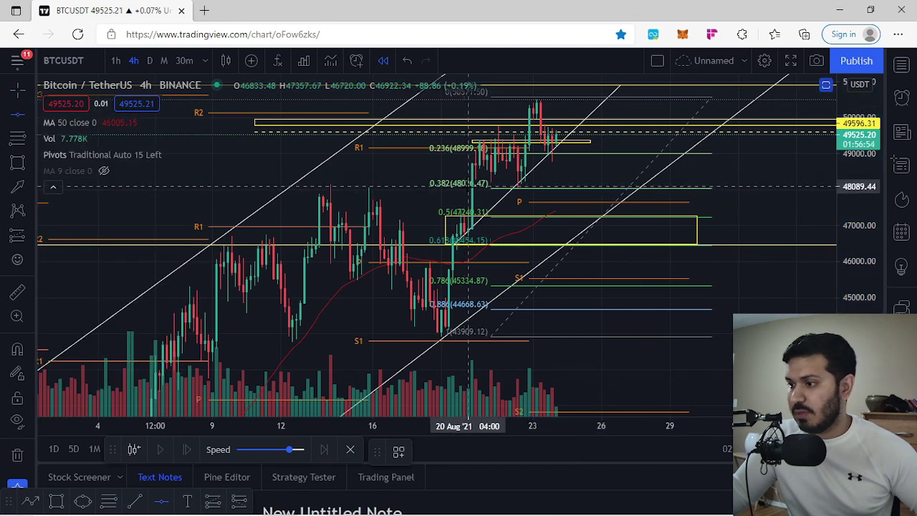
left_click(470, 186)
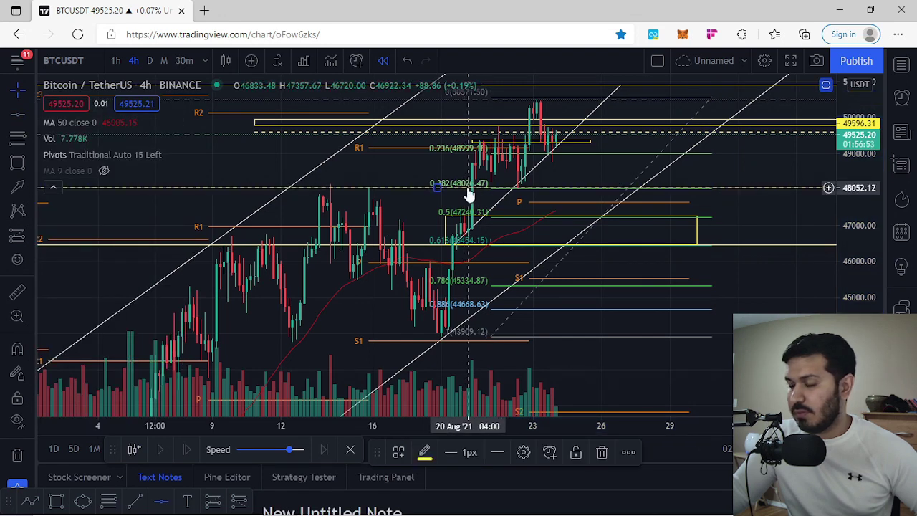
- Delete the Fibonacci retracement, keeping the horizontal line at 48052.12
left_click(655, 164)
left_click(550, 451)
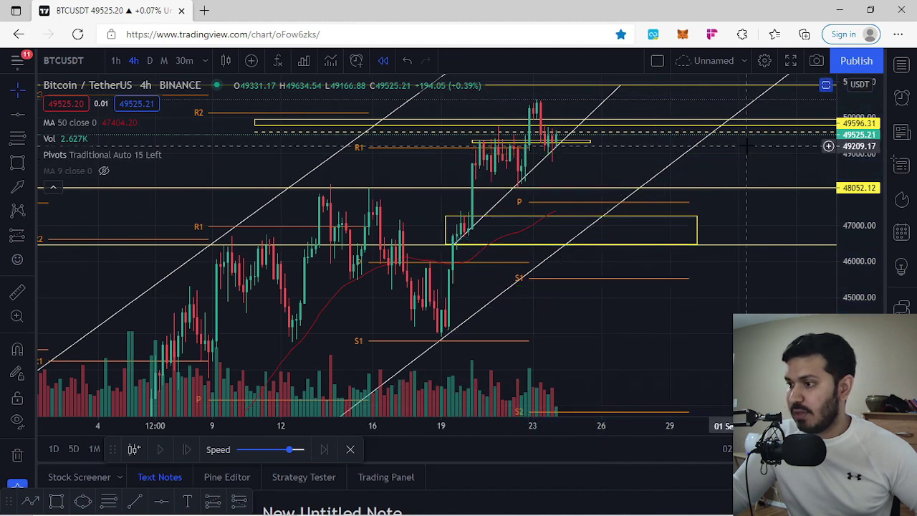
left_click_drag(729, 211, 694, 272)
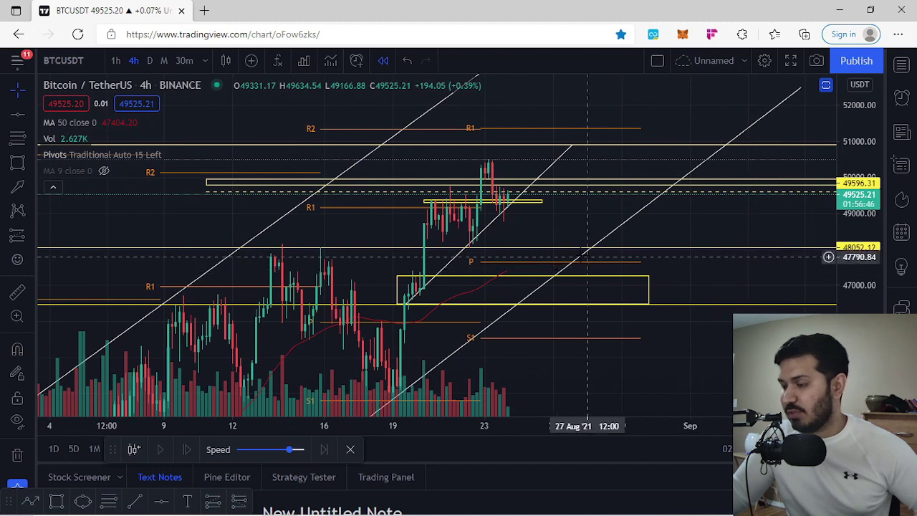
- Switch to the daily timeframe and examine the ascending channel, pivot levels and marked support zones
left_click_drag(522, 223, 502, 223)
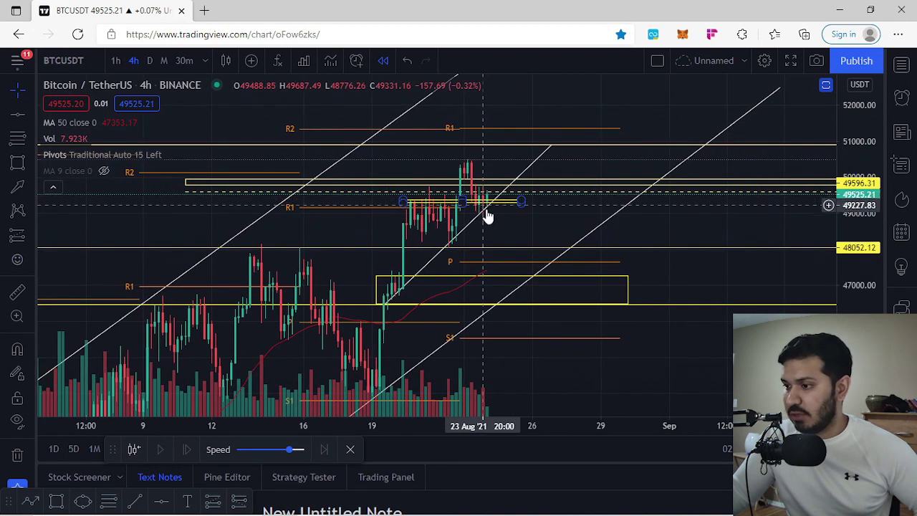
left_click_drag(709, 273, 669, 229)
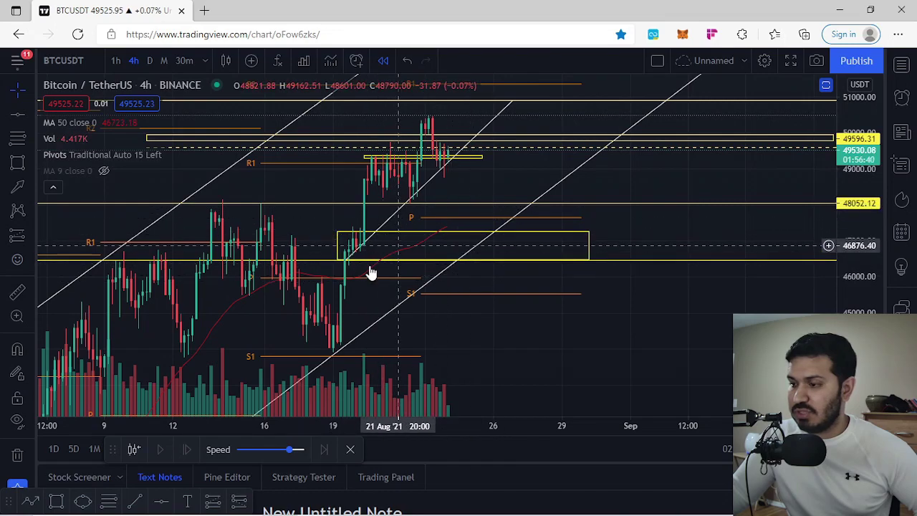
left_click(150, 60)
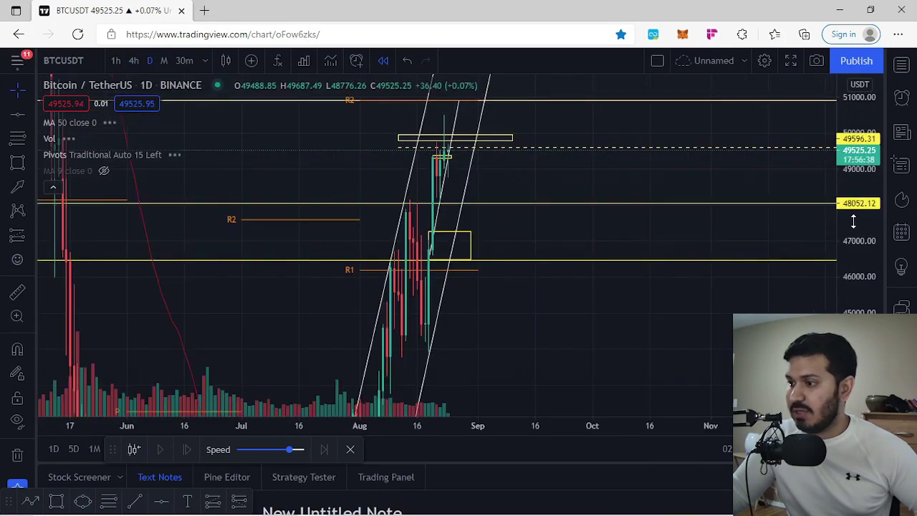
left_click_drag(854, 222, 853, 276)
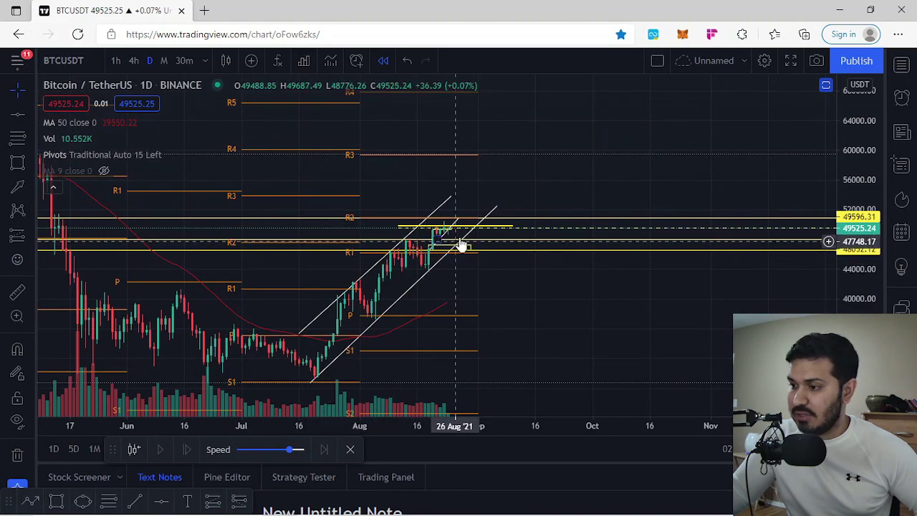
scroll(532, 318, "up", 5)
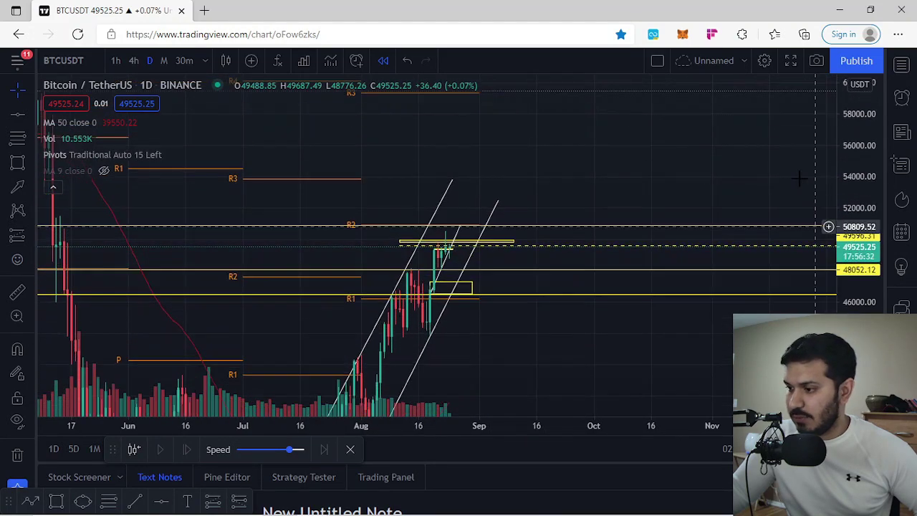
left_click_drag(487, 251, 560, 225)
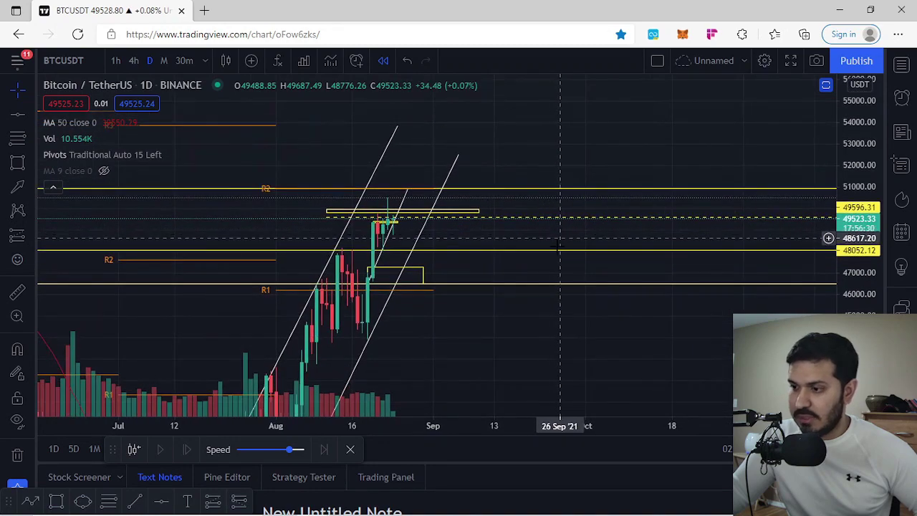
- Return to the 4-hour timeframe and hide the Pivots indicator
left_click(134, 60)
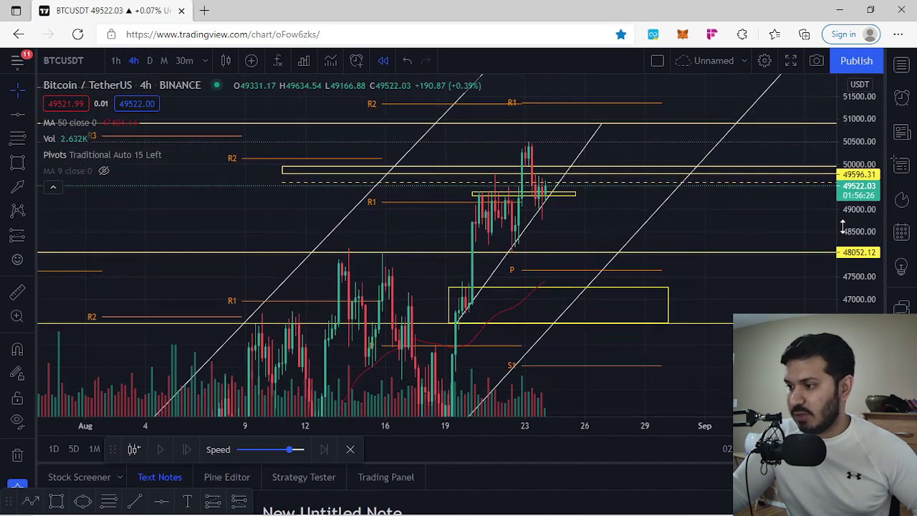
scroll(678, 304, "up", 2)
left_click_drag(681, 315, 739, 274)
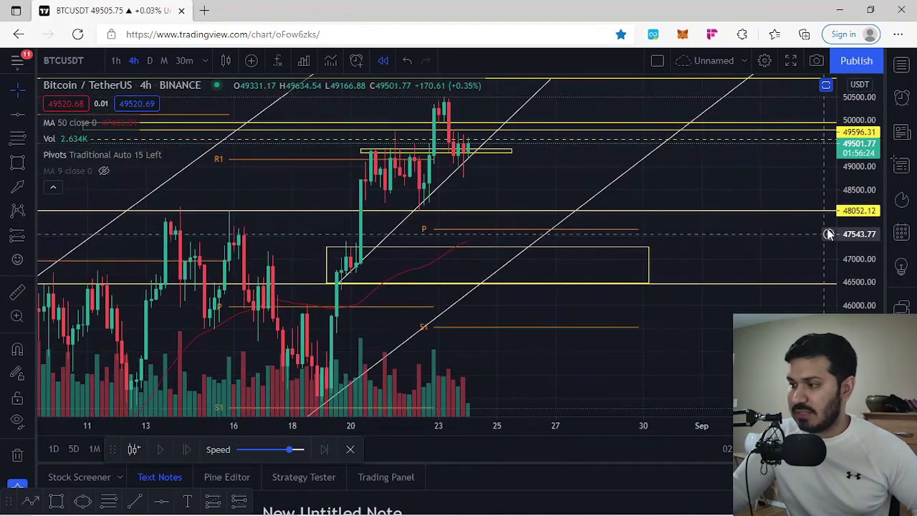
left_click_drag(847, 231, 846, 285)
left_click(173, 155)
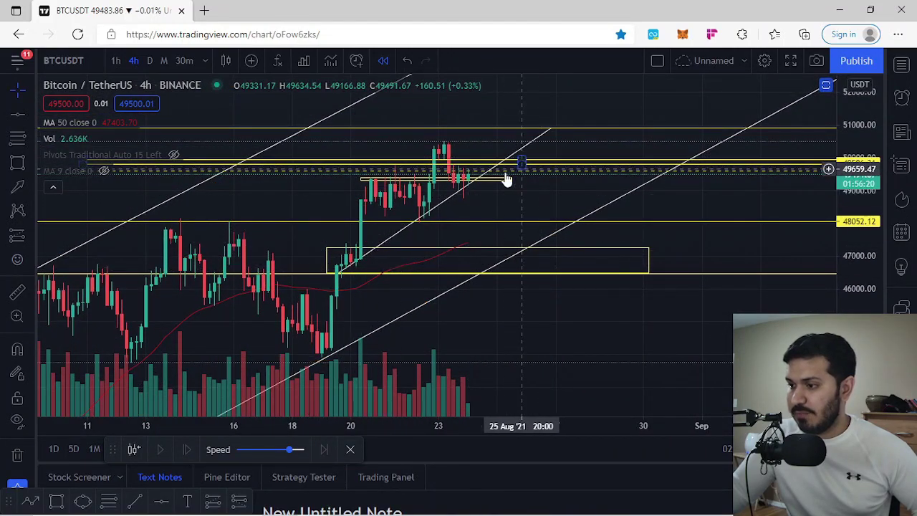
left_click(326, 264)
left_click(472, 190)
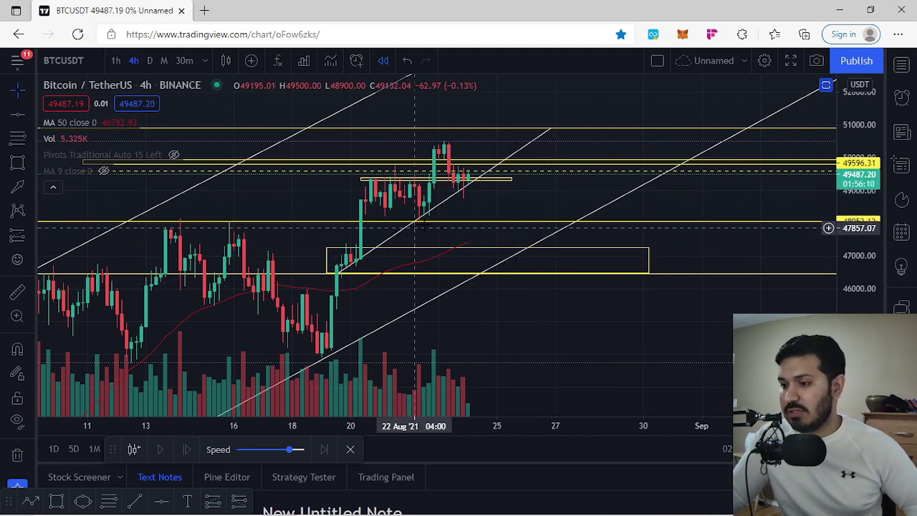
- Draw two arrows pointing at the peaks under the 48052.12 line, at about 48000 on 13 Aug and 48205 on 15 Aug '21
scroll(432, 239, "down", 3)
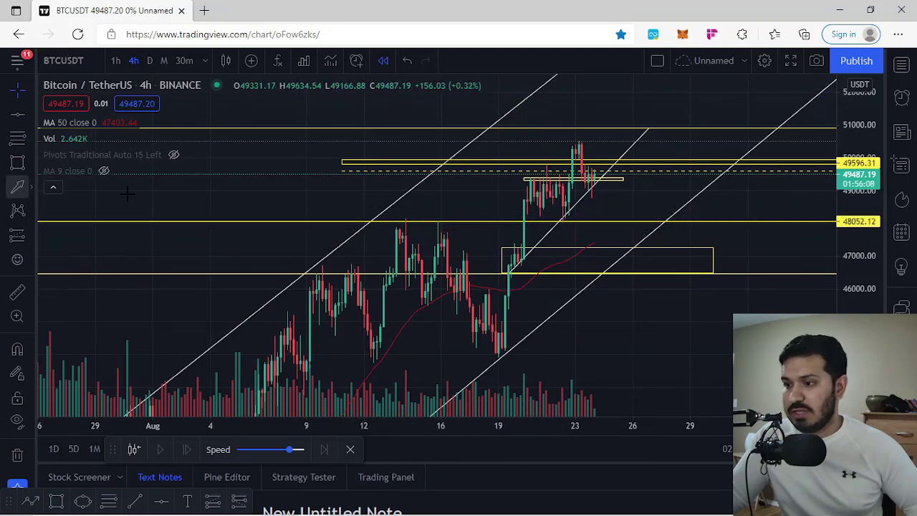
left_click_drag(338, 185, 399, 223)
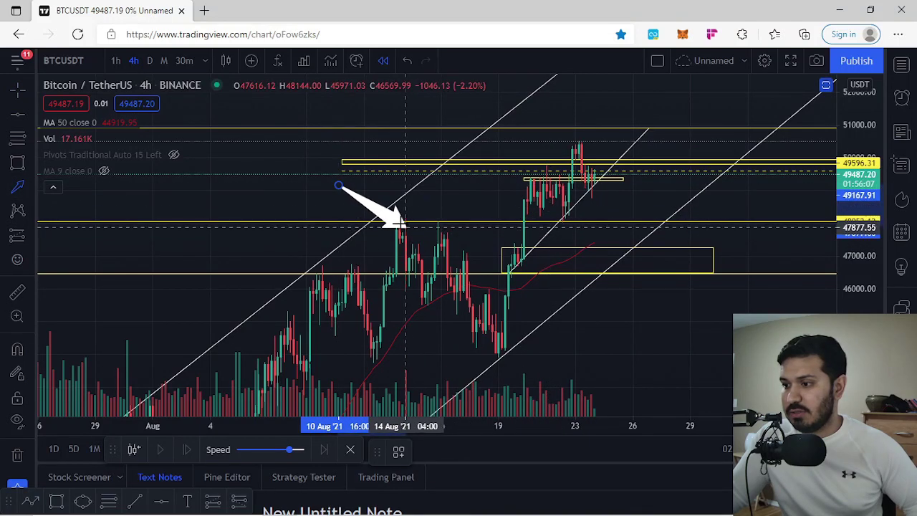
left_click(16, 187)
left_click_drag(402, 172, 435, 215)
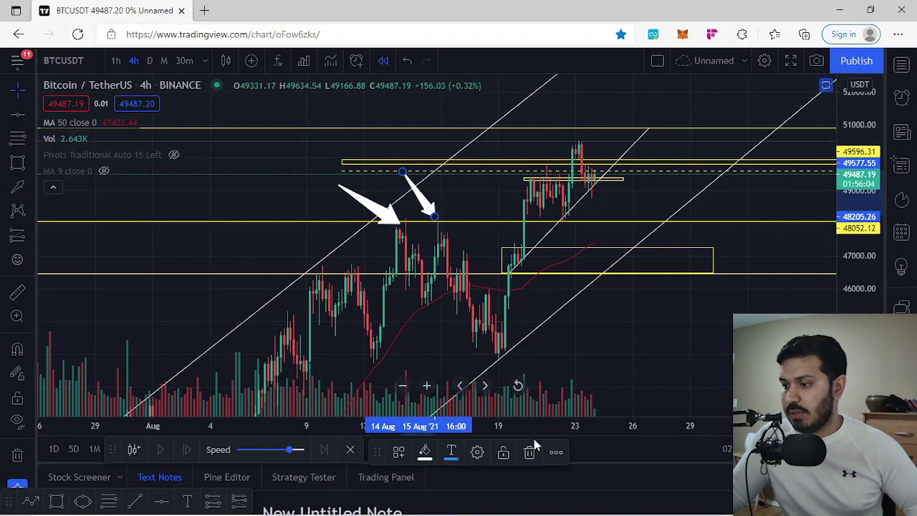
- Delete both arrows pointing at the mid-August peaks
left_click(531, 449)
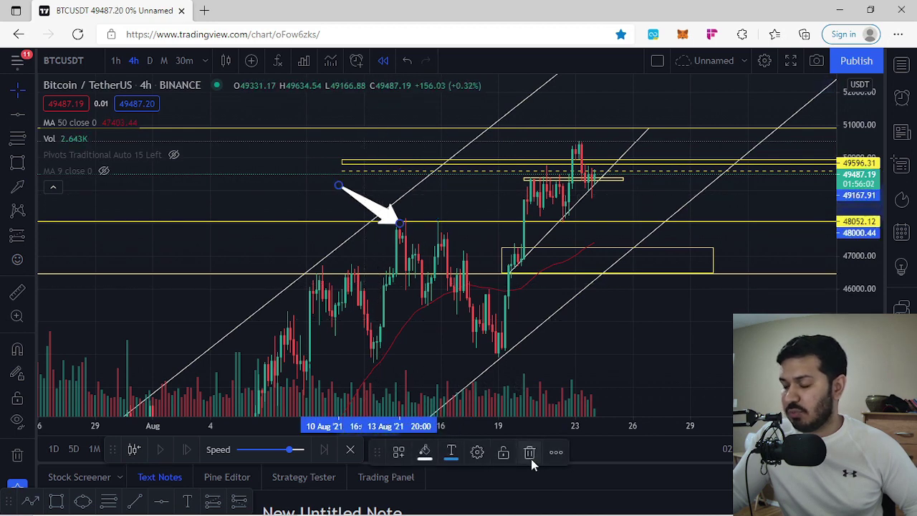
left_click(530, 453)
left_click_drag(610, 247, 576, 221)
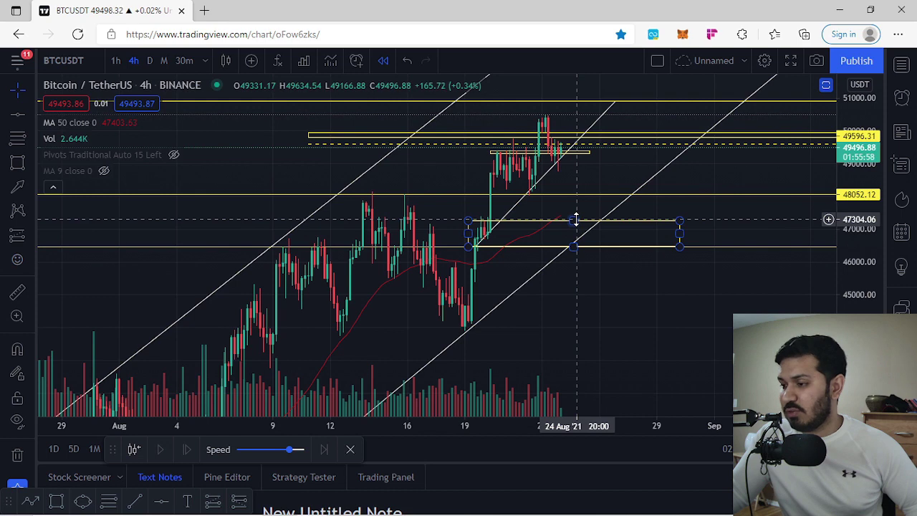
left_click(435, 224)
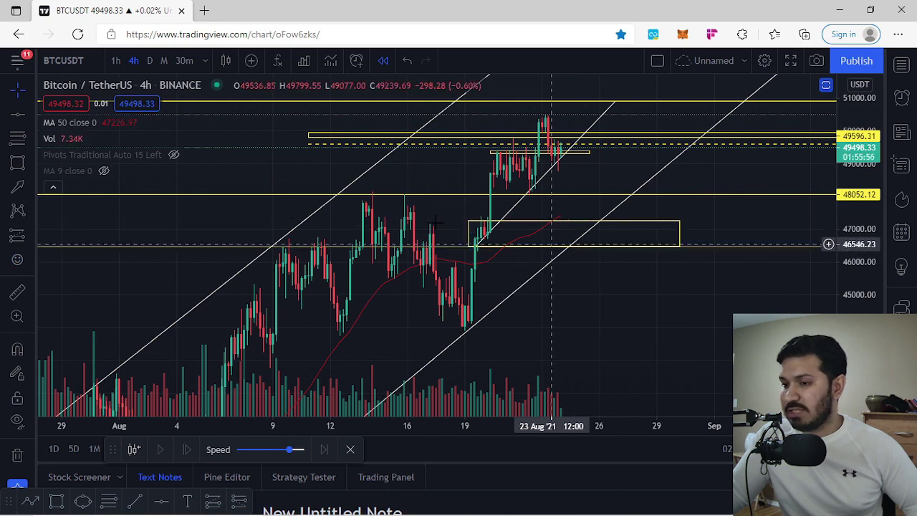
- Draw a descending trend line across the mid-August peaks, from about 48205 on 12 Aug to about 46280 in late August
left_click(31, 116)
left_click(50, 113)
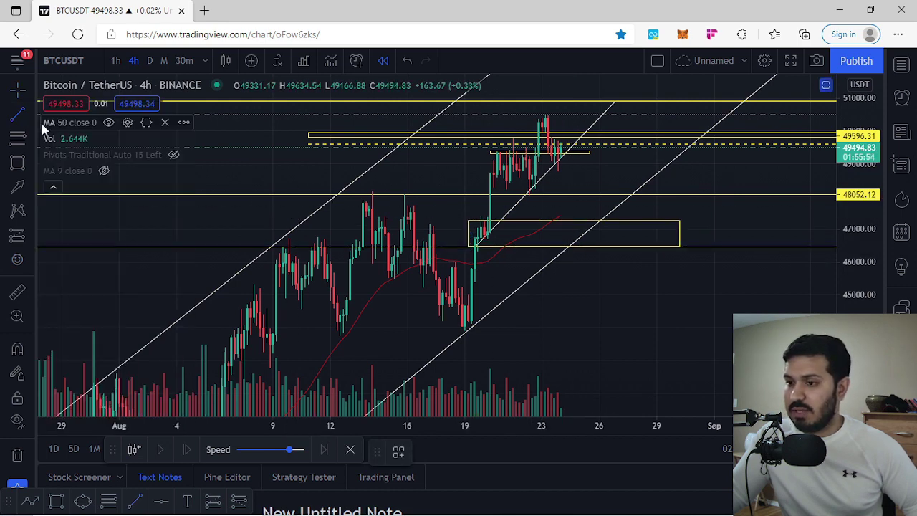
left_click(334, 190)
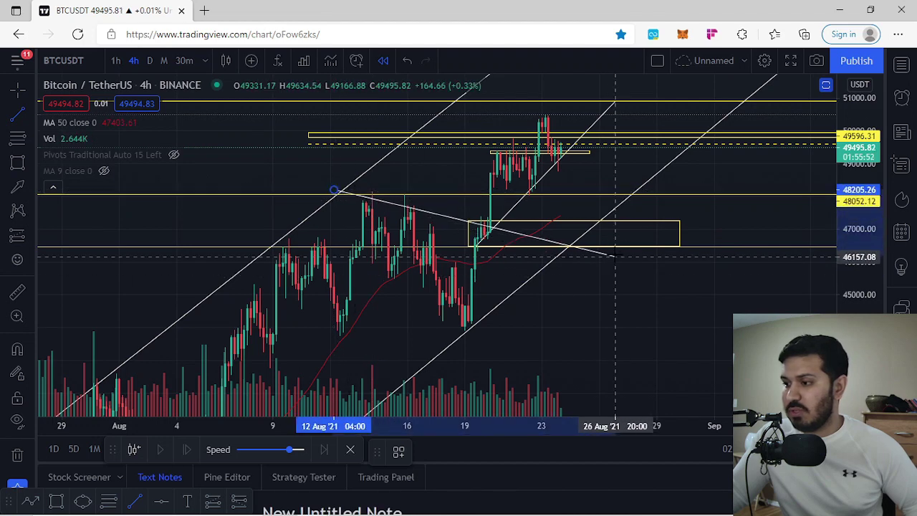
left_click(620, 251)
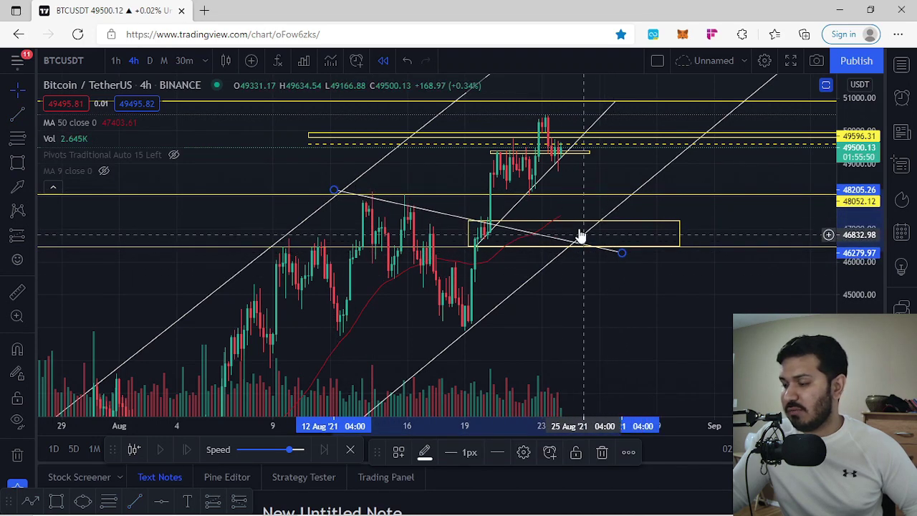
- Switch to the 1-hour timeframe and focus on the latest candles around the short ascending trend line
left_click_drag(608, 176, 580, 225)
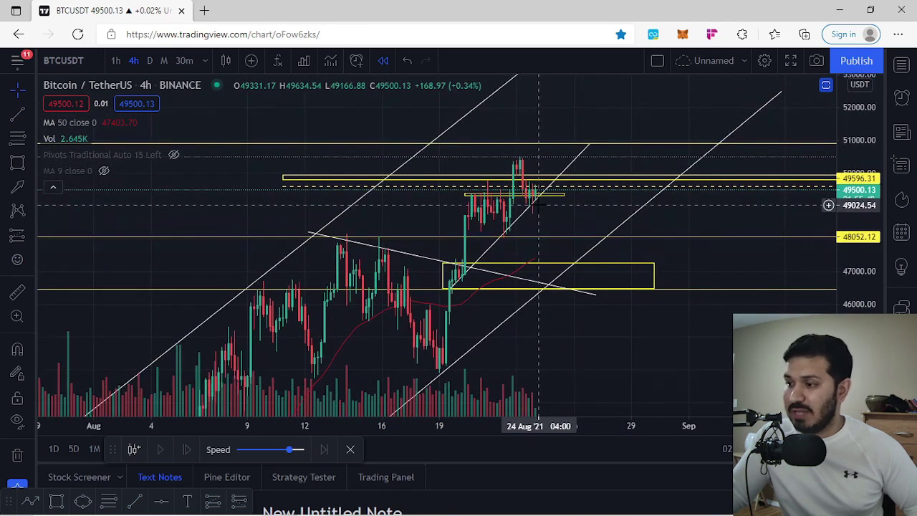
scroll(561, 213, "up", 3)
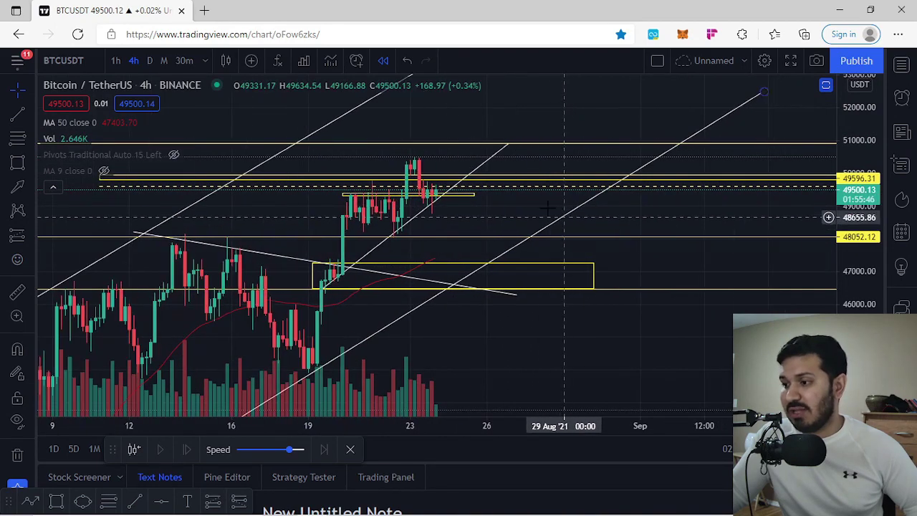
left_click_drag(541, 220, 573, 250)
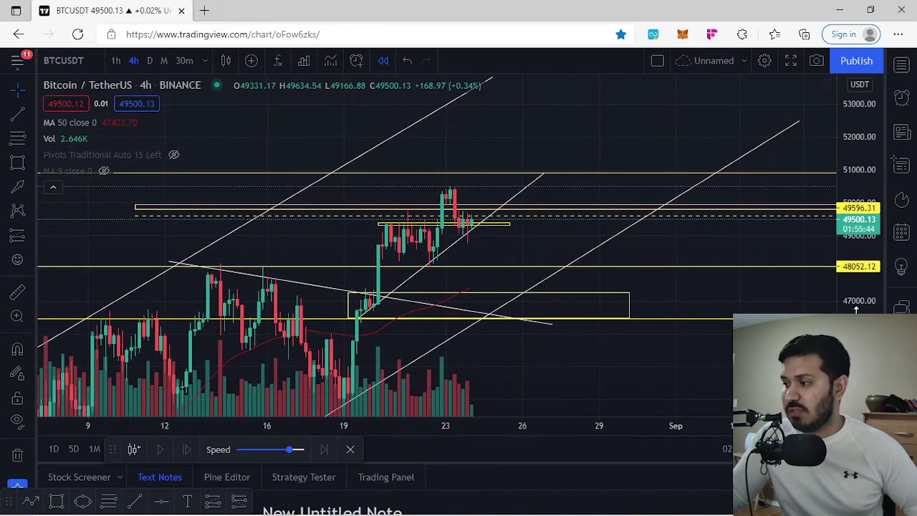
left_click_drag(856, 310, 857, 172)
scroll(573, 228, "up", 3)
left_click_drag(469, 215, 504, 217)
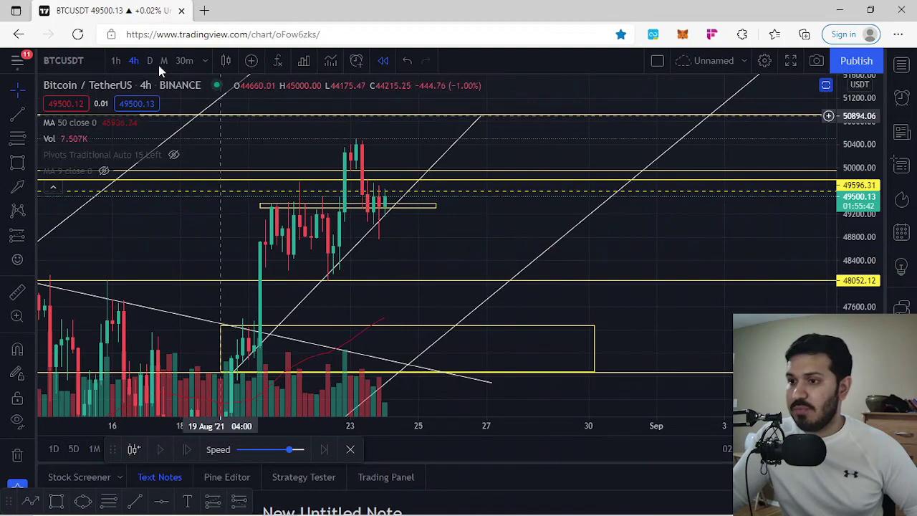
left_click(115, 63)
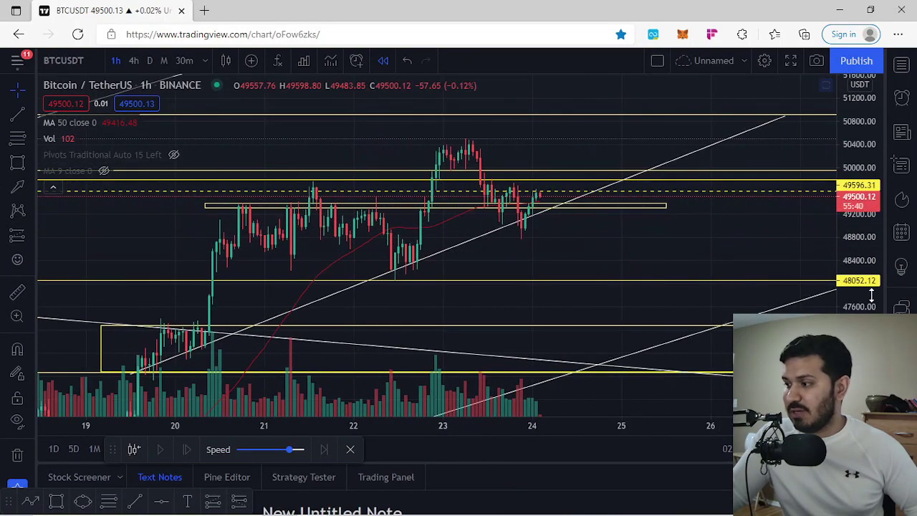
left_click_drag(871, 295, 864, 149)
scroll(643, 218, "up", 3)
left_click_drag(622, 233, 688, 289)
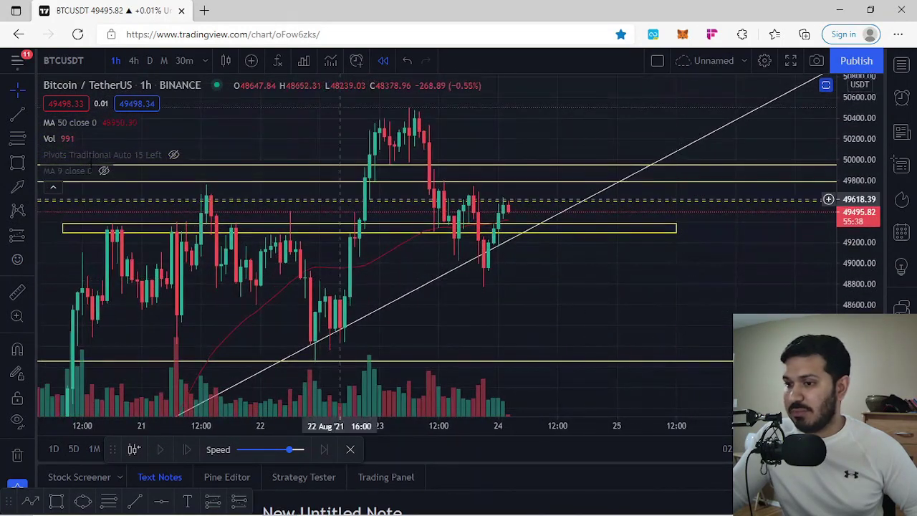
- Draw a descending trend line over the recent lower highs, from about 49774 on 23 Aug 08:00 to about 49365 on 24 Aug
left_click(18, 117)
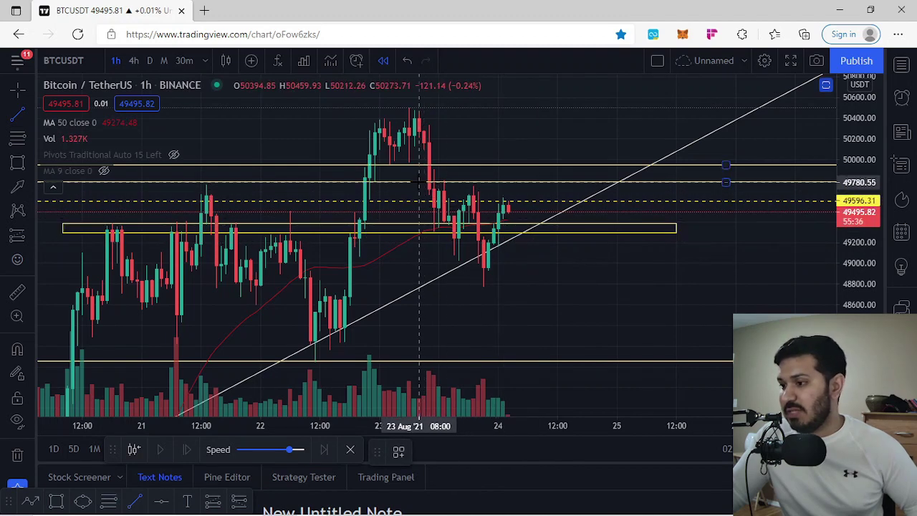
left_click(419, 182)
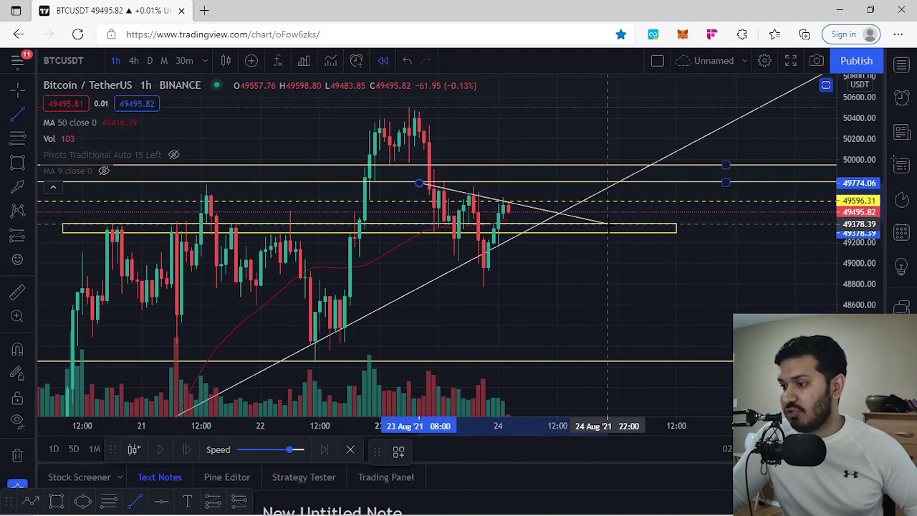
left_click(612, 226)
- On the 30-minute timeframe, move the recent descending trend line's ends to about 49826 on 23 Aug 05:00 and about 49372 on 24 Aug
left_click(185, 61)
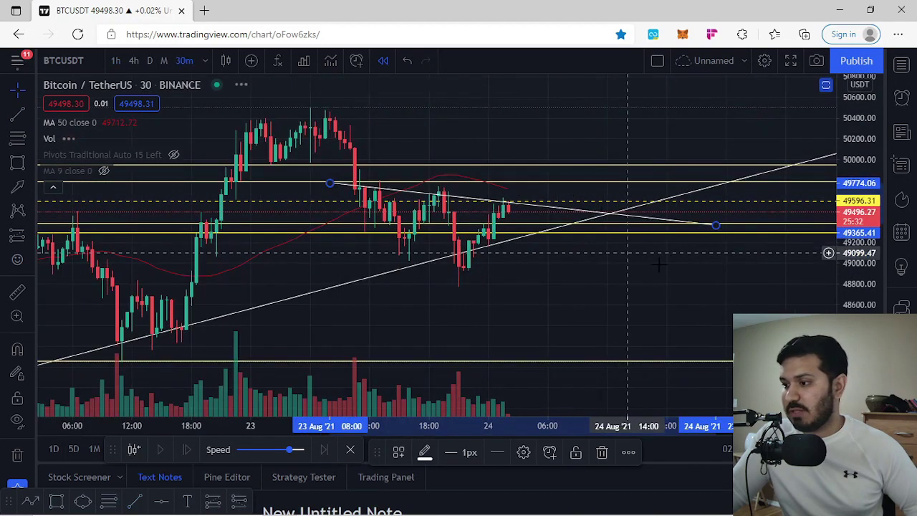
mouse_move(444, 183)
left_mouse_down()
mouse_move(460, 184)
mouse_move(447, 180)
left_mouse_up()
left_click_drag(751, 228, 744, 224)
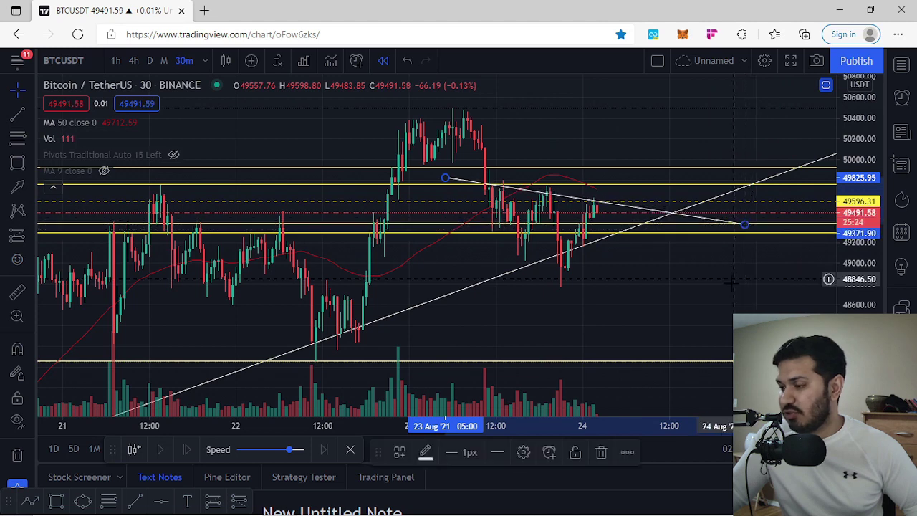
- On the 15-minute timeframe, draw a steep ascending trend line from about 48774 on 23 Aug 20:45 to about 49610 on 24 Aug 03:45
left_click_drag(731, 279, 686, 260)
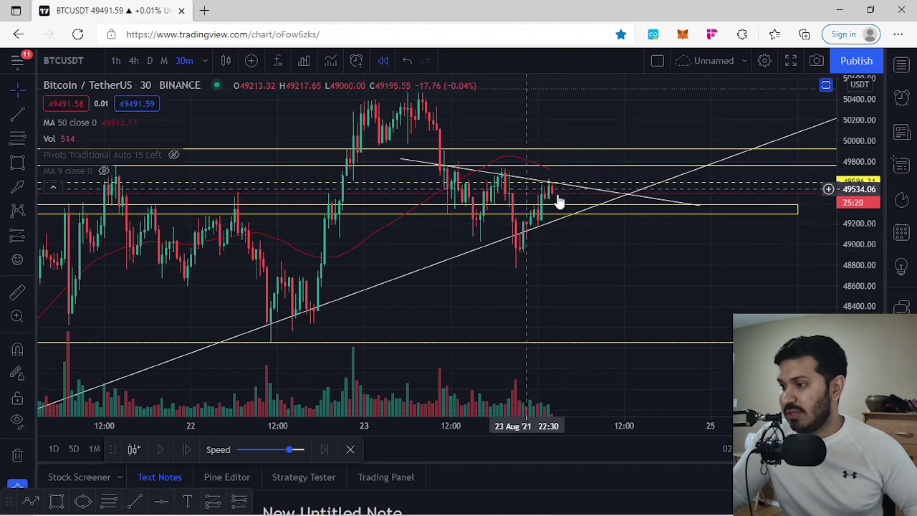
scroll(502, 179, "up", 3)
left_click(191, 60)
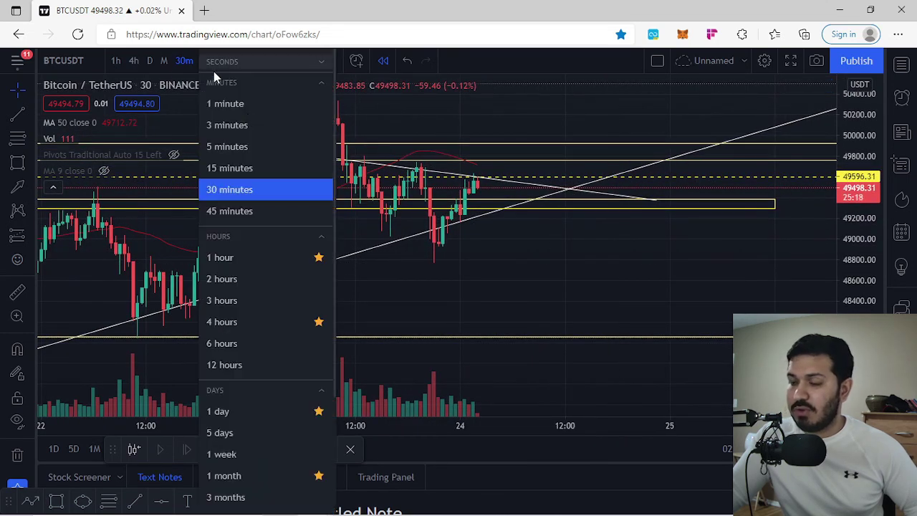
left_click(259, 170)
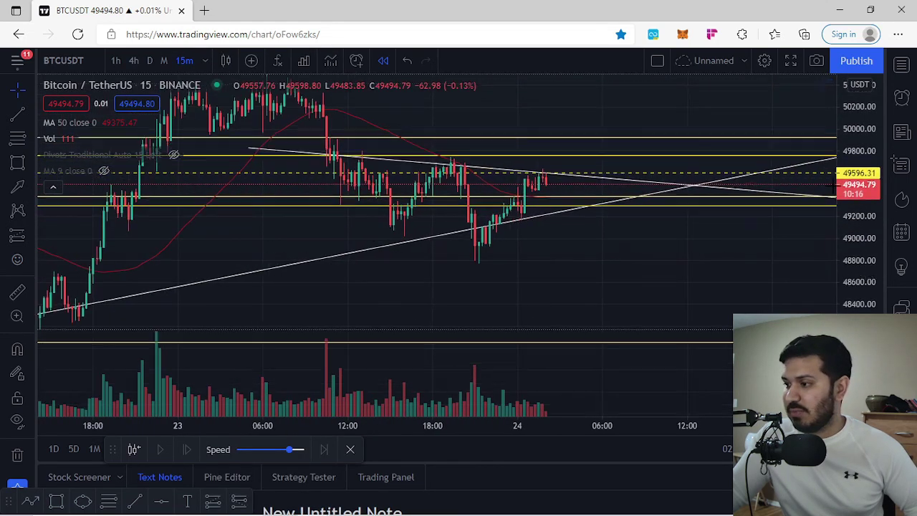
left_click_drag(859, 184, 859, 100)
scroll(700, 268, "up", 3)
left_click_drag(468, 213, 509, 220)
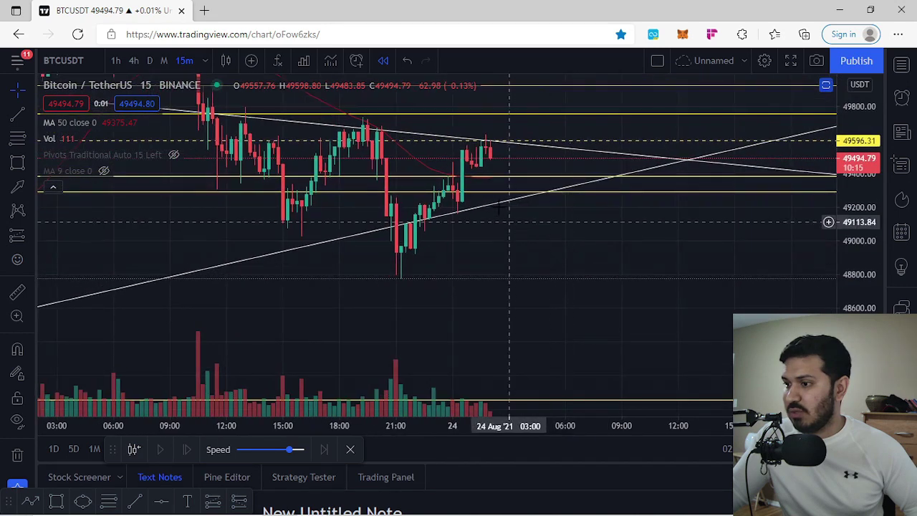
left_click(18, 115)
left_click(390, 279)
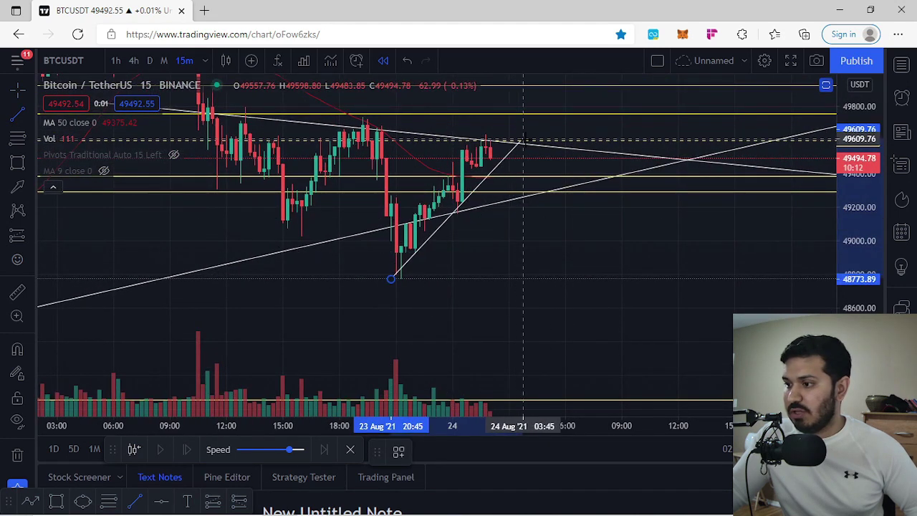
left_click(524, 138)
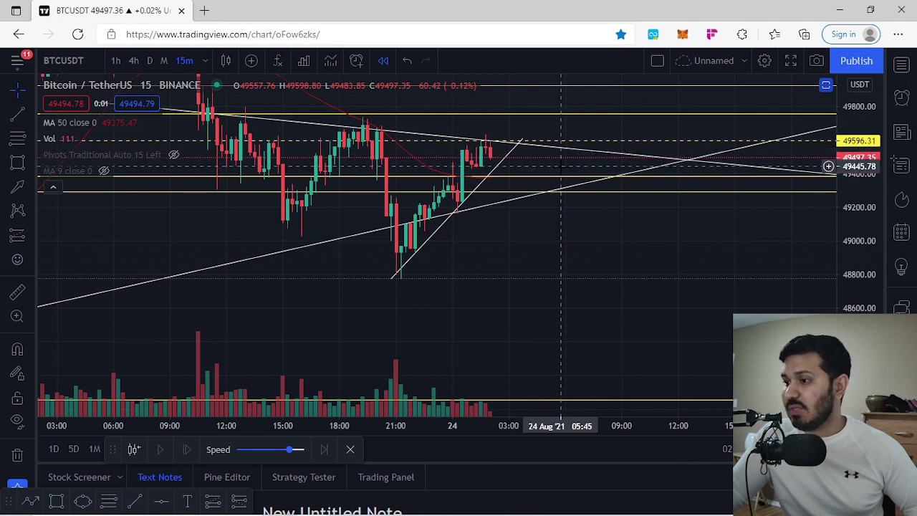
- Return to the 1-hour timeframe and examine where the steep ascending and the descending trend lines meet at the latest candles
scroll(591, 170, "down", 2)
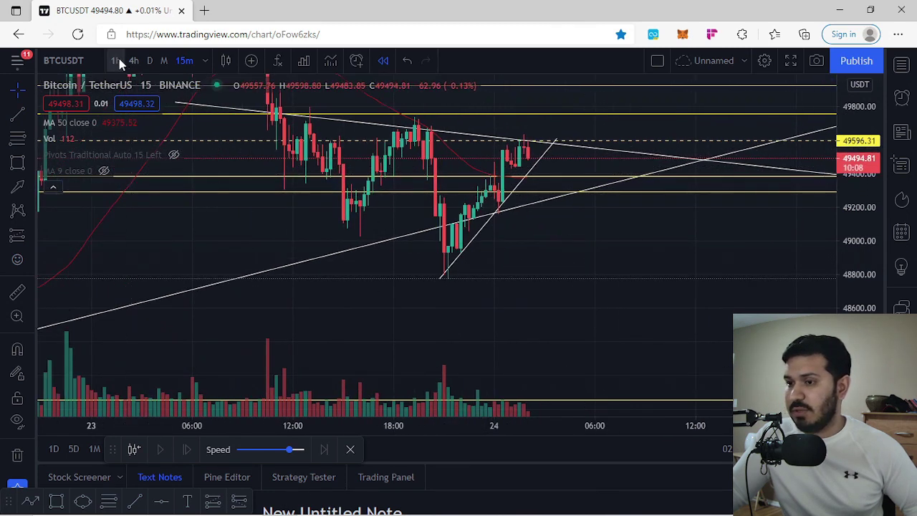
left_click(117, 60)
scroll(550, 213, "up", 3)
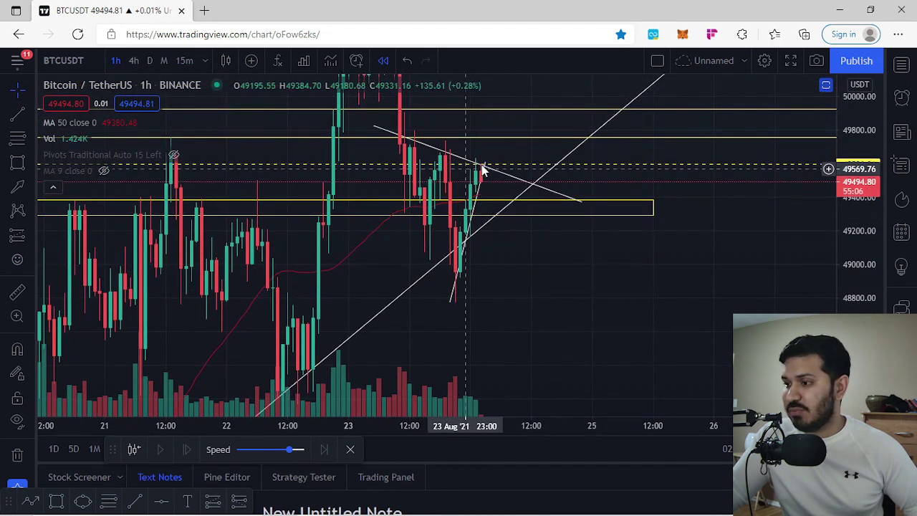
left_click(486, 164)
left_click_drag(713, 190, 718, 229)
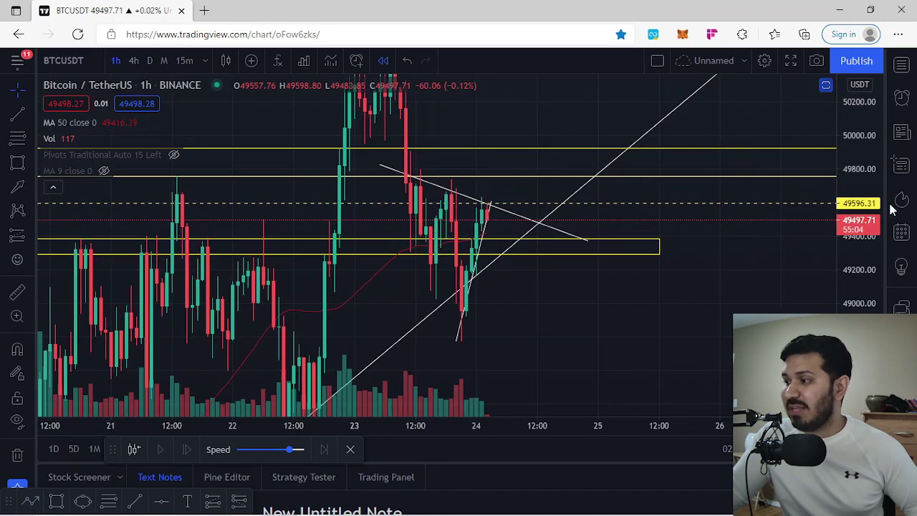
left_click_drag(860, 188, 835, 223)
- Draw a zigzag path from the latest candles up through the descending trend line, ending at about 49950 on 24 Aug 06:00
left_click(30, 156)
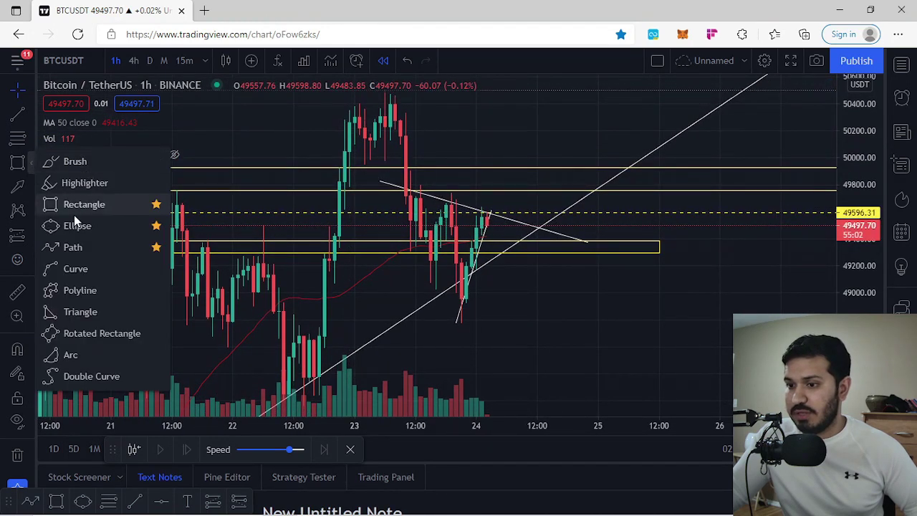
left_click(29, 168)
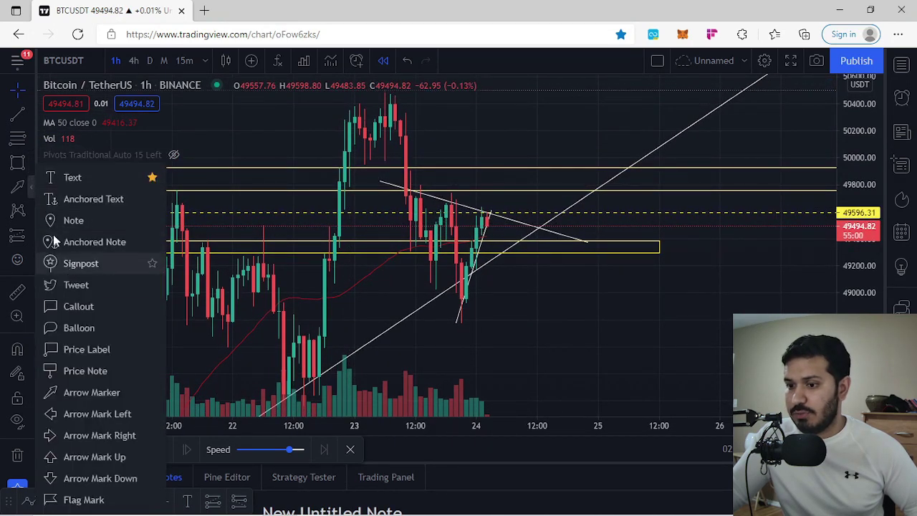
left_click(32, 162)
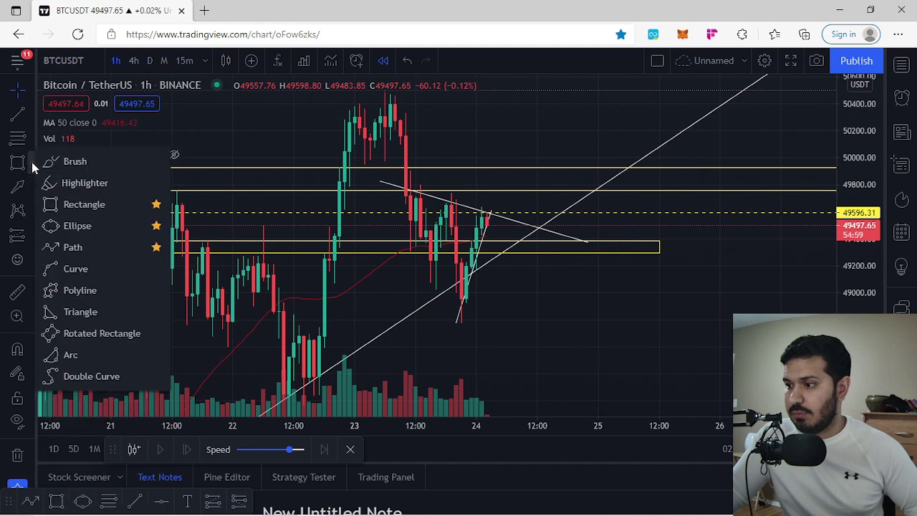
left_click(74, 247)
left_click(471, 230)
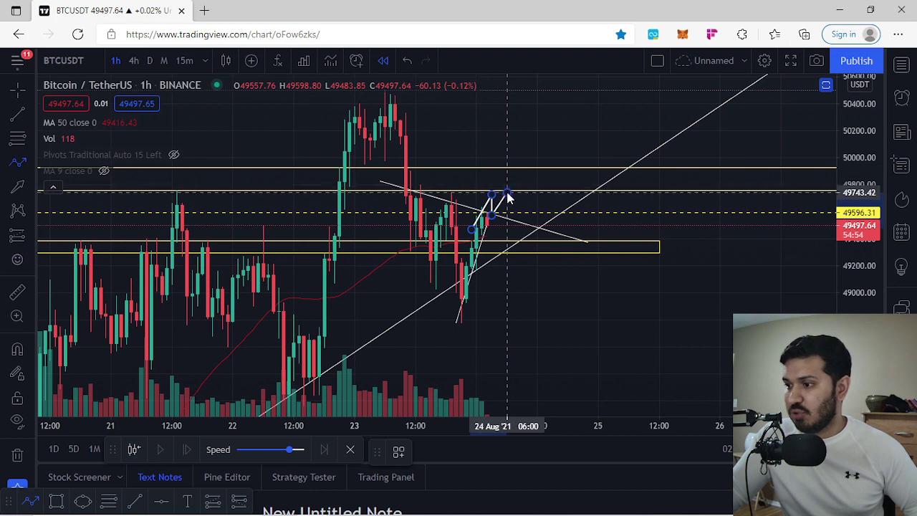
double_click(507, 165)
- Draw a bearish path from the latest candle below the ascending trend line, back up to about 49370, and down to the 48052.12 line
left_click_drag(590, 297, 574, 251)
left_click(28, 164)
left_click(473, 176)
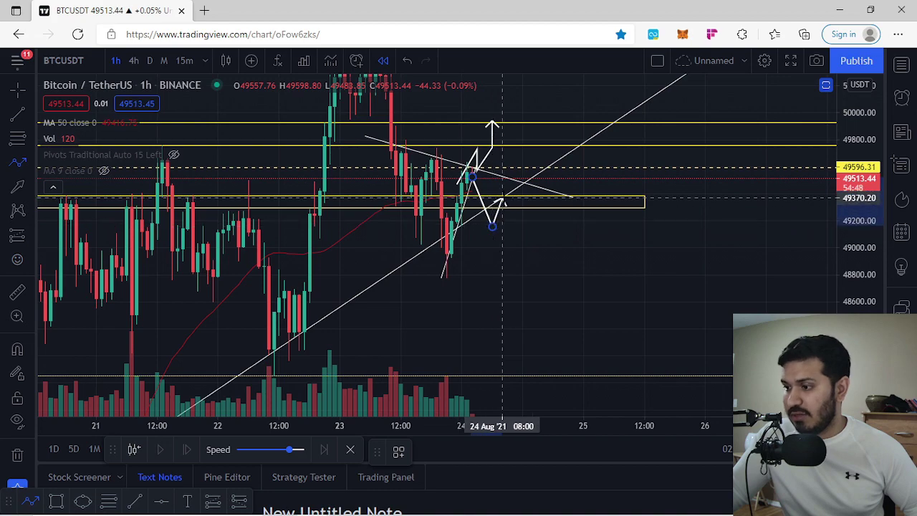
double_click(547, 374)
- Draw a rectangular support zone just above the 48052.12 line, from about 48400 to 48200, spanning 20 to 26 Aug
scroll(609, 290, "down", 5)
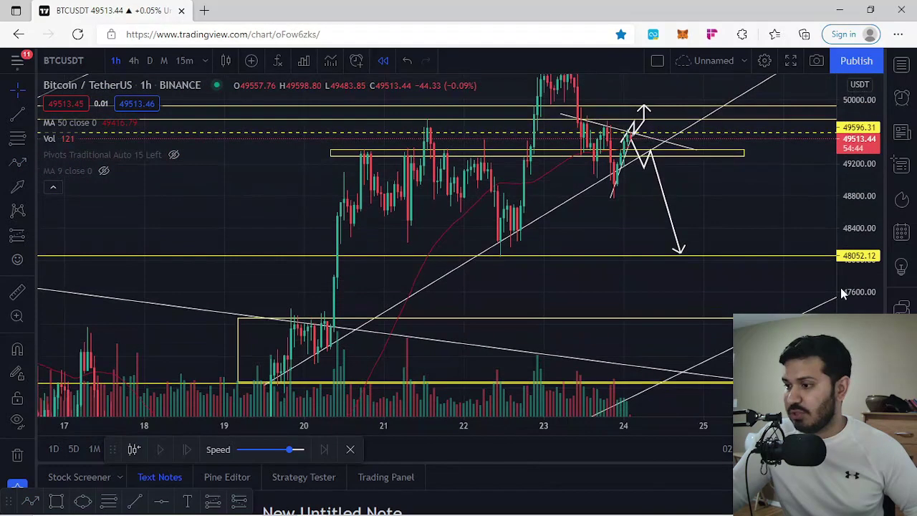
left_click(33, 162)
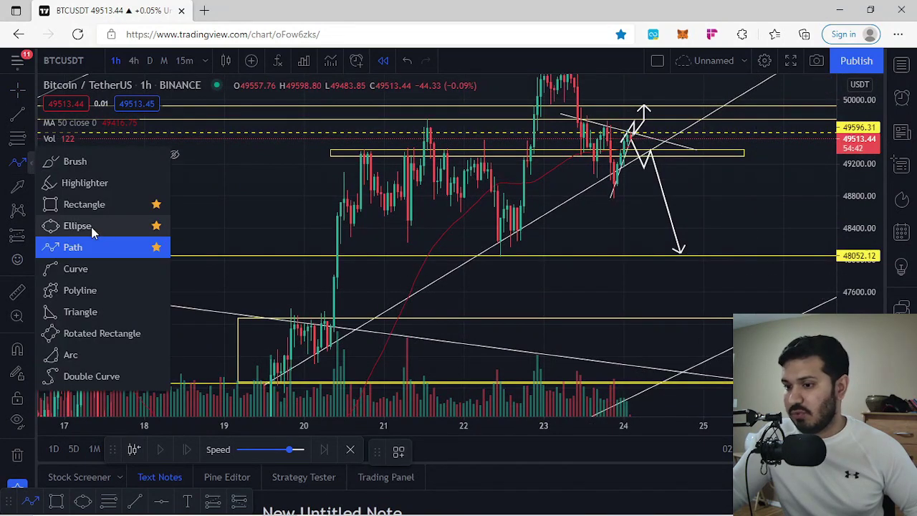
left_click(84, 204)
left_click_drag(324, 228, 797, 239)
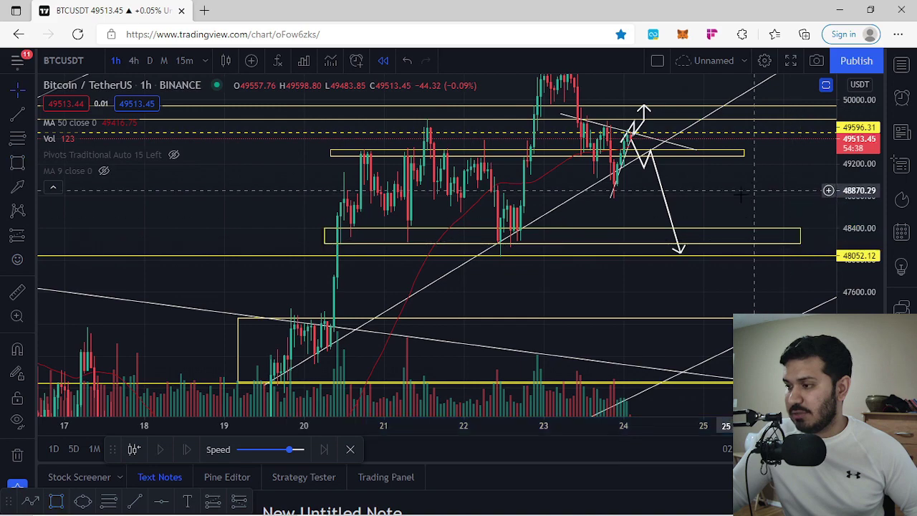
- Examine the bullish and bearish paths against the trend lines, the resistance zones and the support zone above 48052.12
scroll(780, 237, "up", 3)
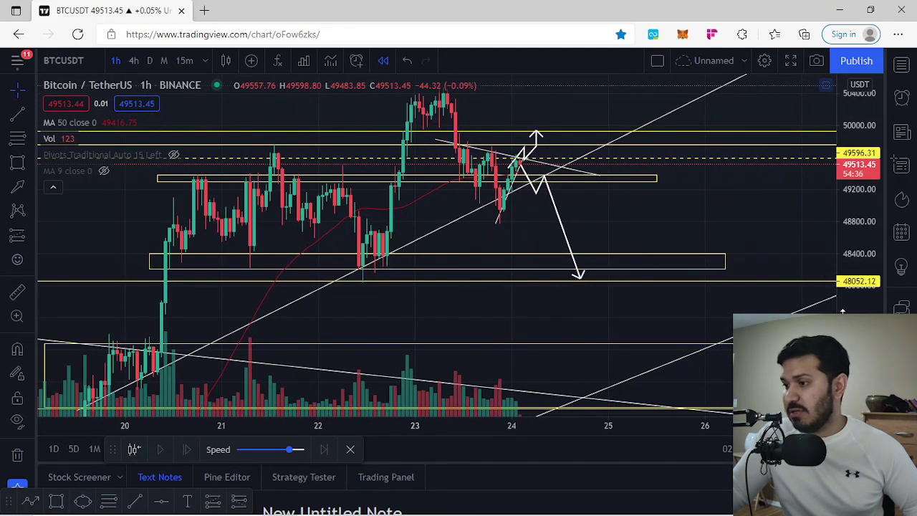
left_click_drag(843, 311, 840, 284)
left_click_drag(658, 255, 728, 304)
scroll(549, 217, "up", 2)
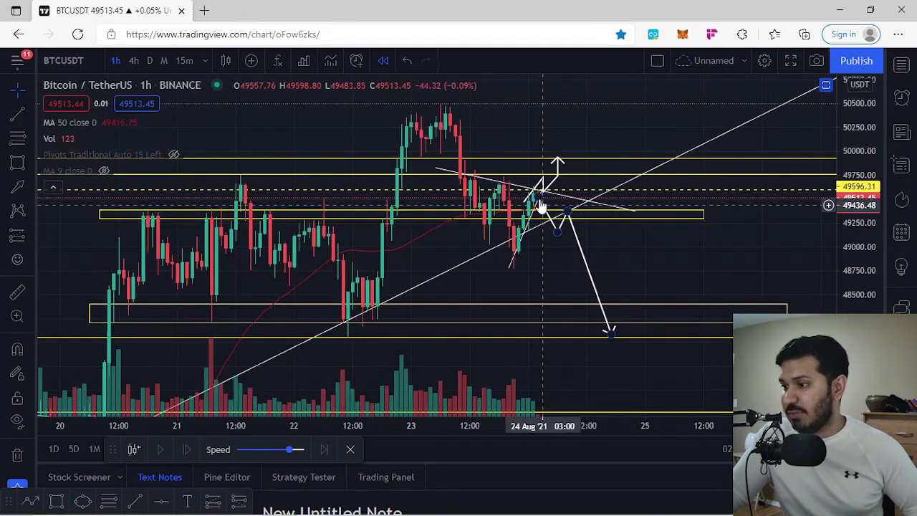
double_click(545, 192)
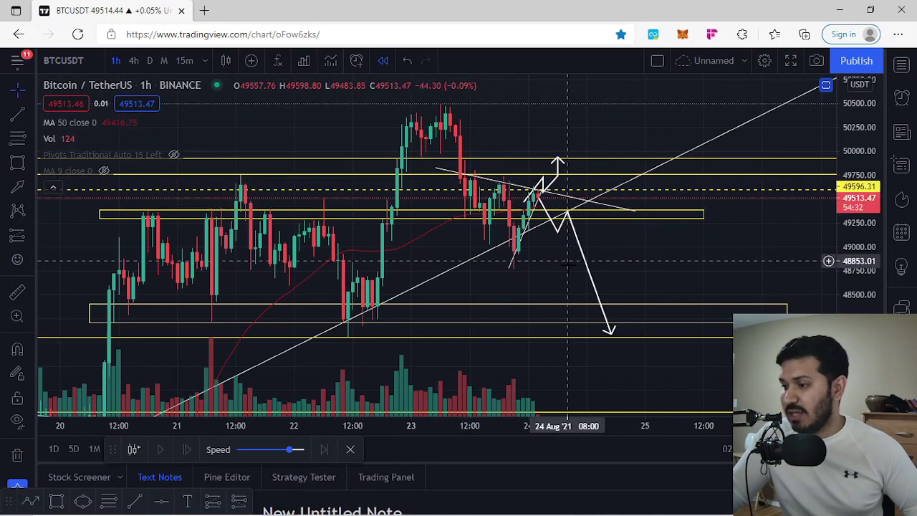
left_click_drag(549, 246, 542, 271)
left_click_drag(808, 291, 810, 236)
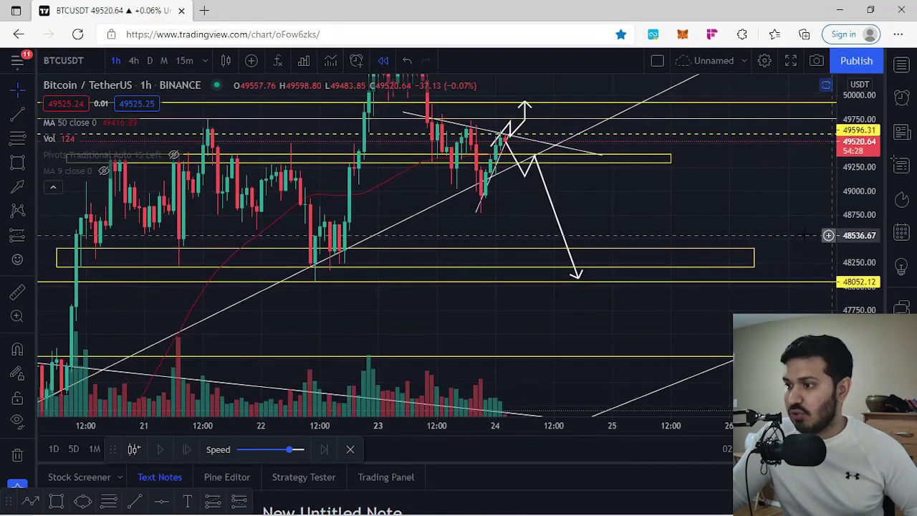
left_click_drag(755, 219, 753, 274)
left_click_drag(842, 276, 839, 143)
left_click_drag(602, 232, 648, 251)
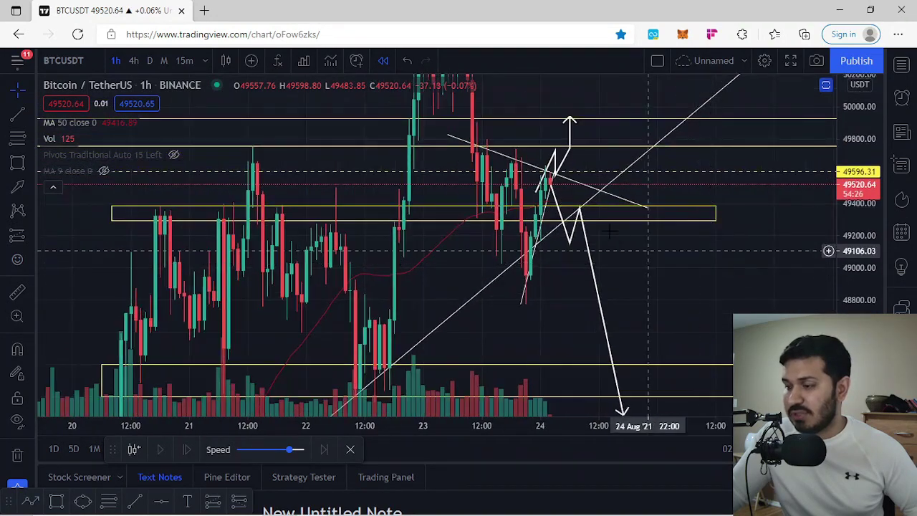
- Review the 1-hour chart from the lower support zones below the 48052.12 line up to both projected paths and the resistance lines
left_click_drag(860, 204, 803, 294)
left_click_drag(746, 258, 620, 87)
scroll(706, 250, "down", 3)
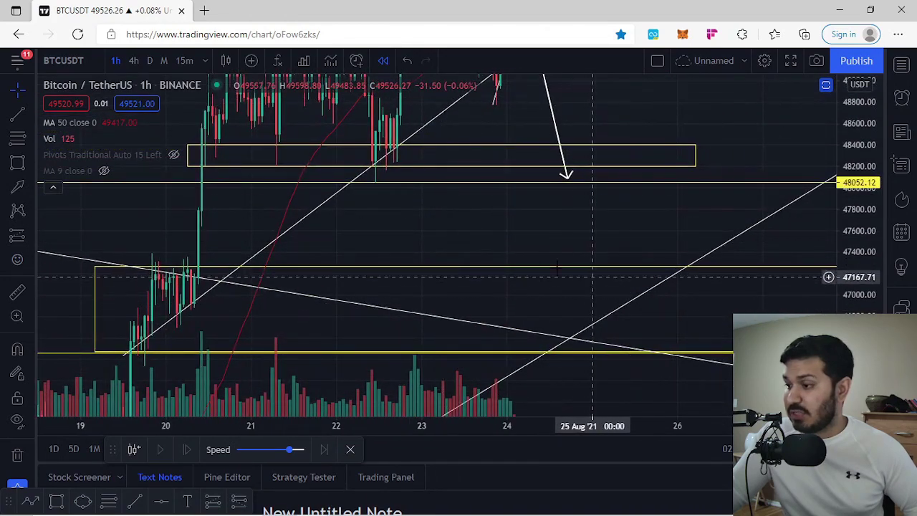
left_click_drag(694, 133, 687, 262)
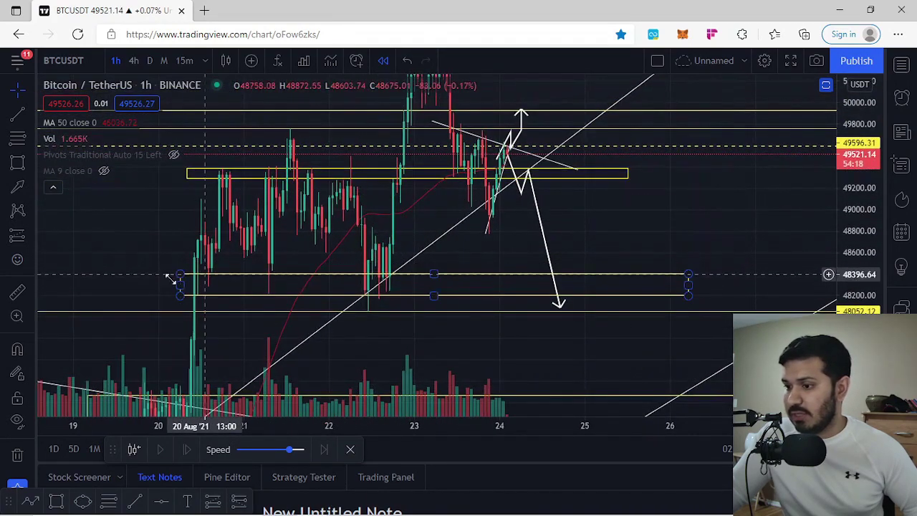
left_click_drag(647, 232, 660, 249)
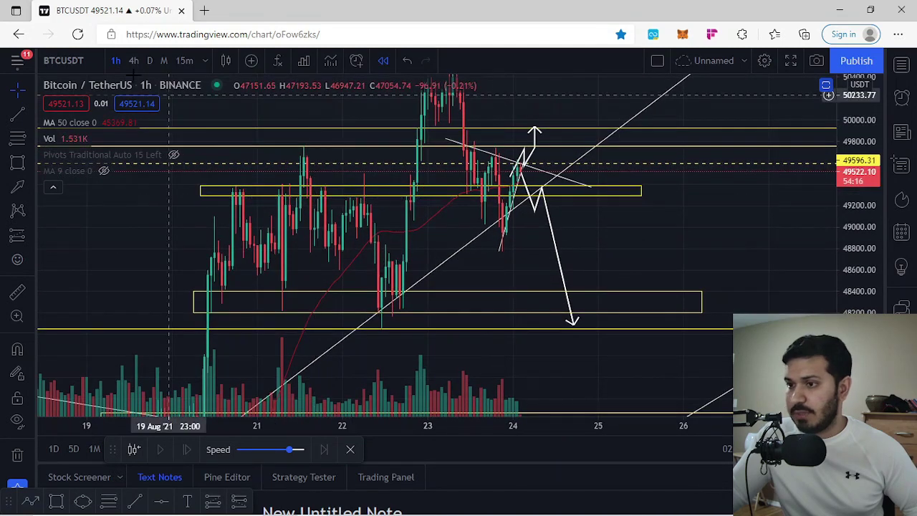
scroll(673, 239, "up", 3)
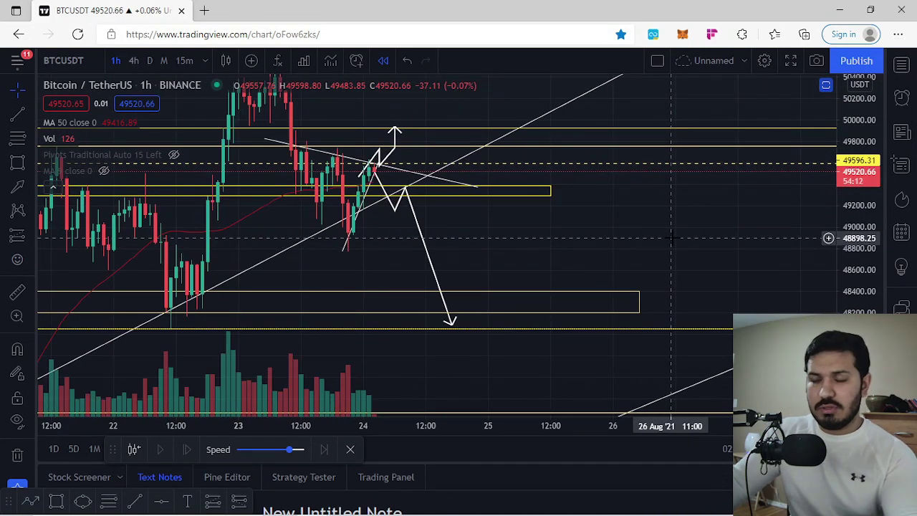
left_click_drag(583, 246, 632, 248)
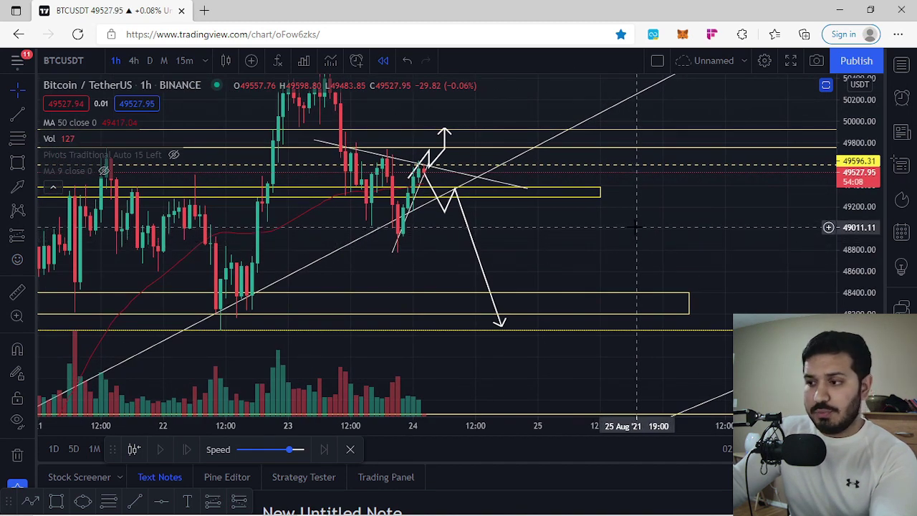
left_click_drag(584, 237, 594, 235)
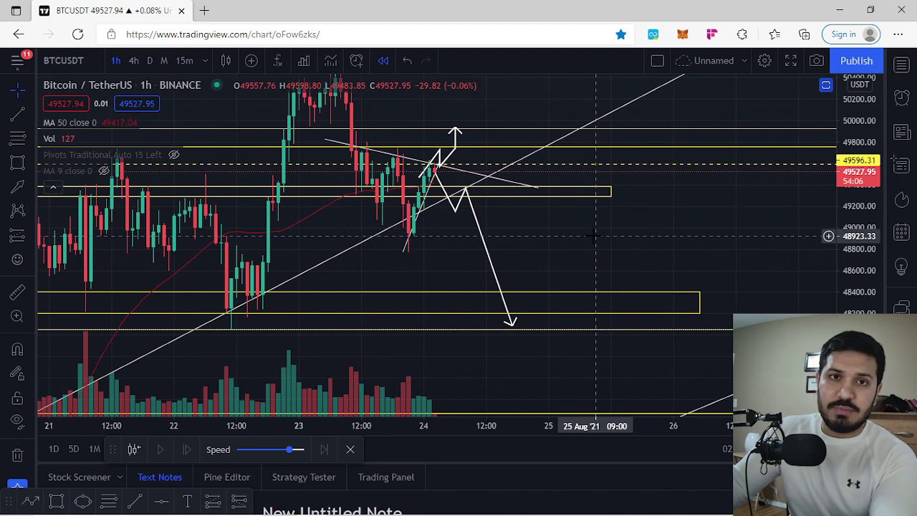